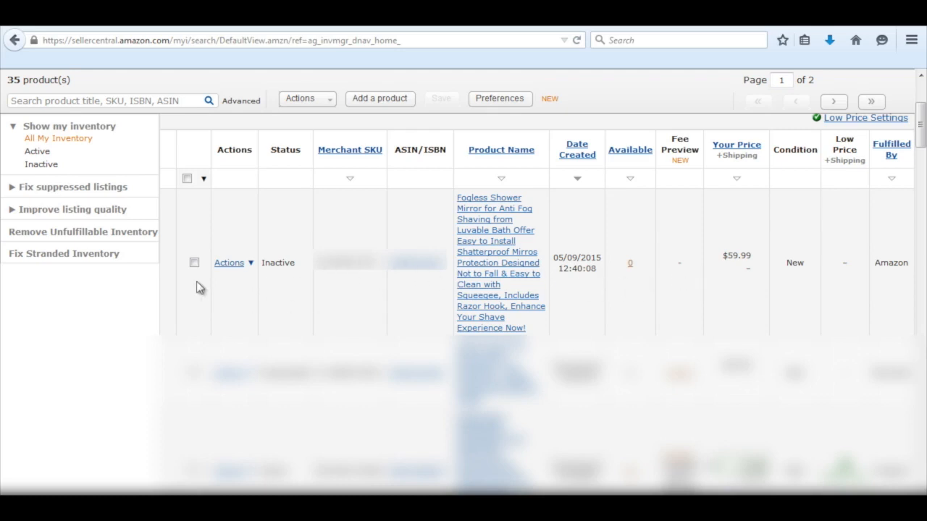
Start a Send/Replenish Inventory workflow for the Fogless Shower Mirror listing and proceed to sending inventory.
{"action": "left_click", "coordinate": [251, 264]}
{"action": "left_click", "coordinate": [327, 103]}
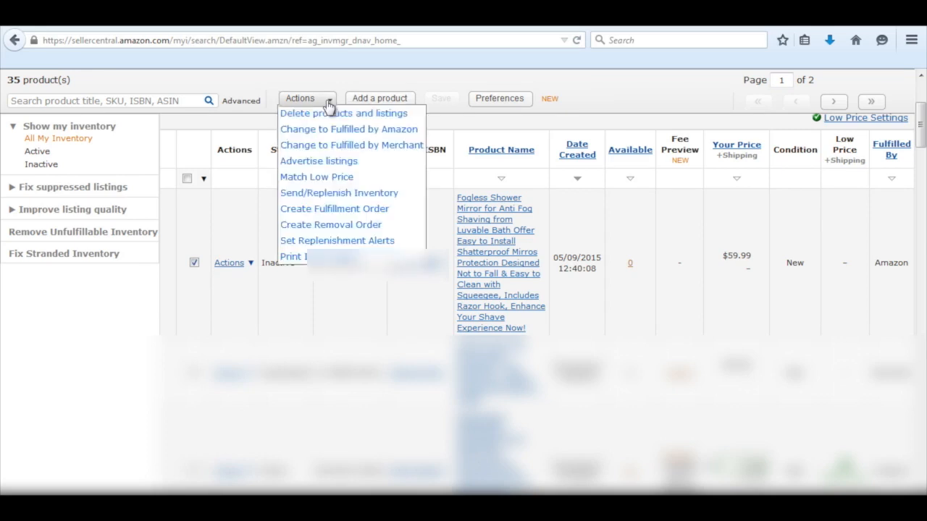
{"action": "left_click", "coordinate": [348, 193]}
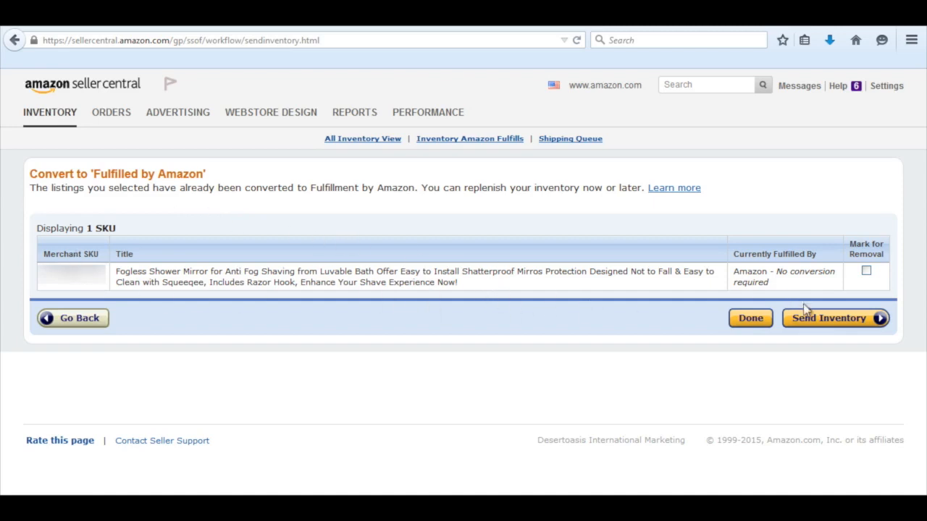
{"action": "left_click", "coordinate": [830, 319]}
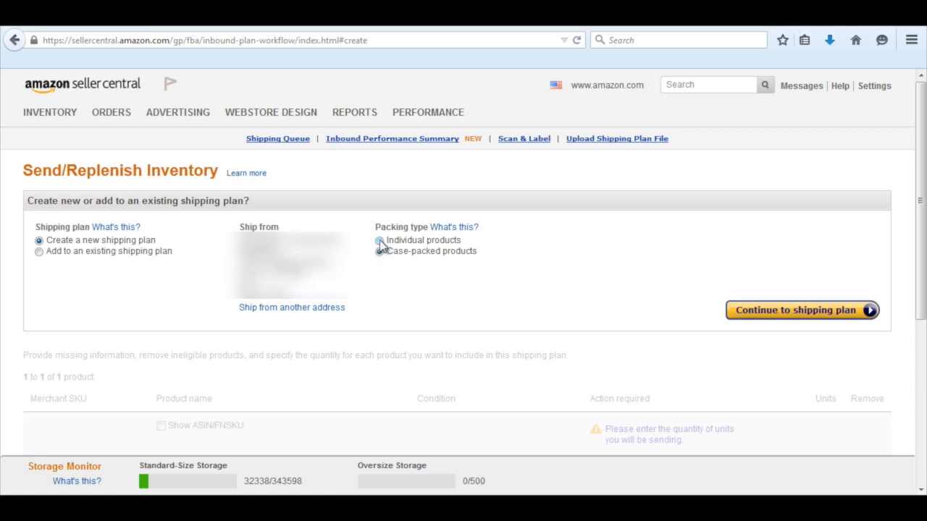
Set the packing type to case-packed products and continue to the new shipping plan.
{"action": "left_click", "coordinate": [379, 240]}
{"action": "left_click", "coordinate": [455, 251]}
{"action": "left_click", "coordinate": [818, 315]}
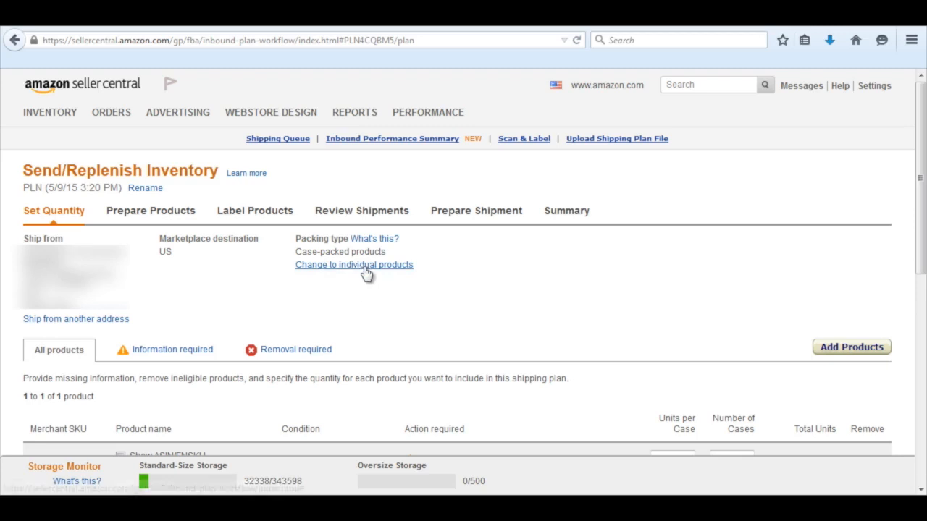
Enter and save the mirror's package dimensions as 8 x 6 x 1 inches.
{"action": "scroll", "coordinate": [321, 289], "scroll_direction": "down", "scroll_amount": 2}
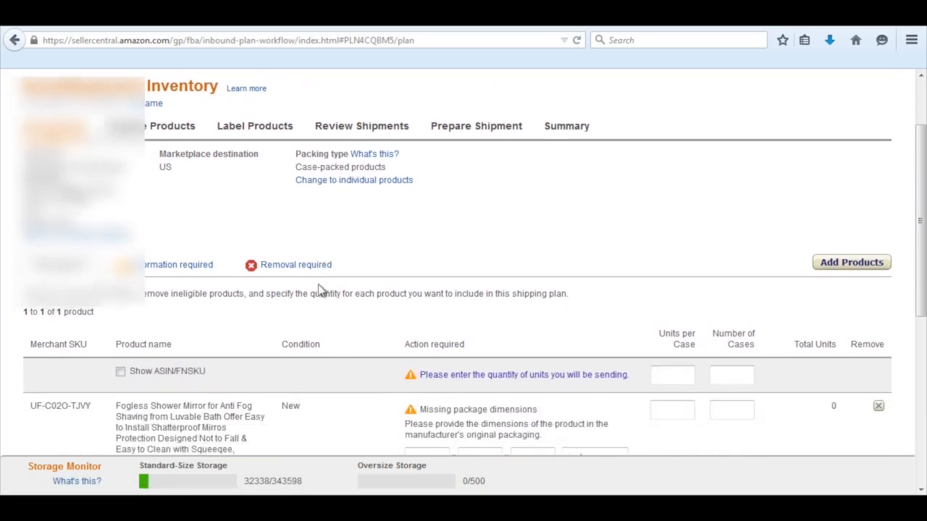
{"action": "scroll", "coordinate": [319, 290], "scroll_direction": "down", "scroll_amount": 2}
{"action": "scroll", "coordinate": [72, 181], "scroll_direction": "down", "scroll_amount": 1}
{"action": "scroll", "coordinate": [72, 183], "scroll_direction": "down", "scroll_amount": 1}
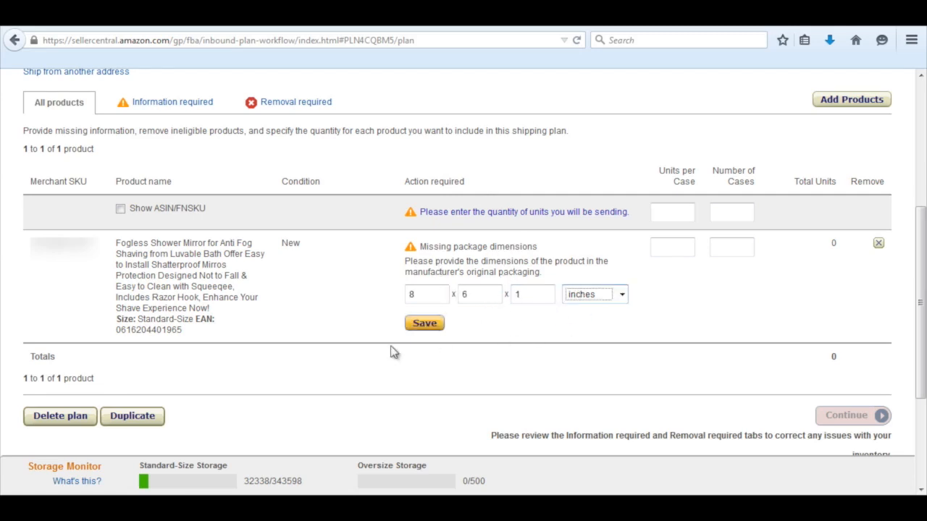
{"action": "left_click", "coordinate": [433, 323]}
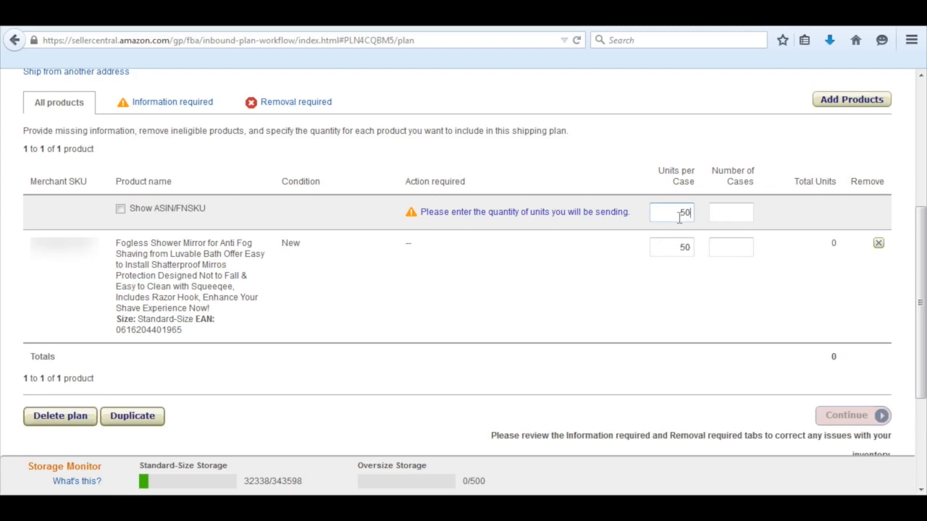
Set the shipment quantity to 50 units per case and 4 cases, and continue to product preparation.
{"action": "key", "text": "Tab"}
{"action": "type", "text": "4"}
{"action": "key", "text": "Tab"}
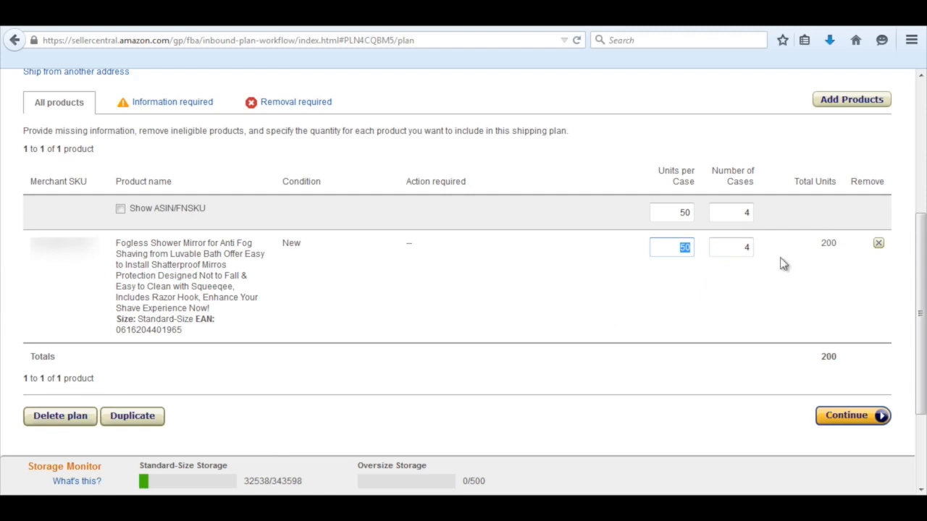
{"action": "left_click", "coordinate": [840, 250]}
{"action": "left_click", "coordinate": [846, 419]}
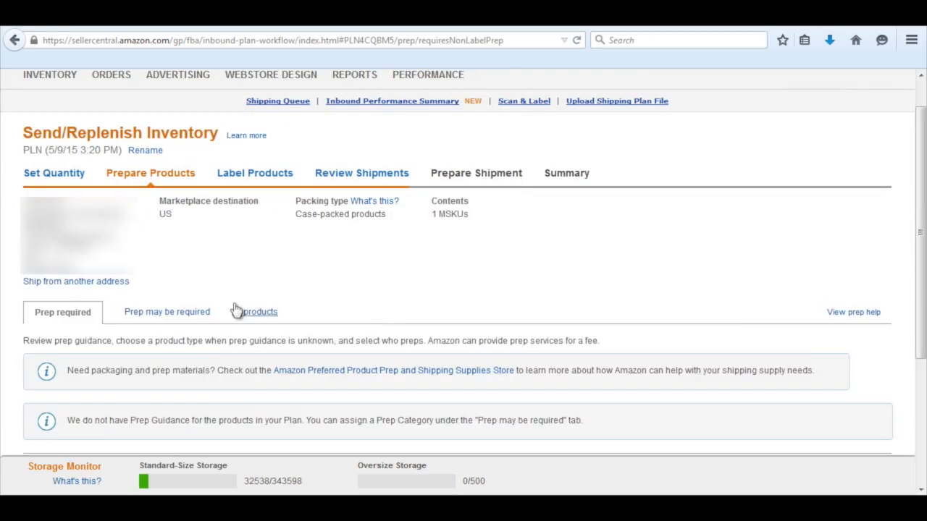
Apply the prep category No Prep Needed to all products in the plan.
{"action": "scroll", "coordinate": [234, 308], "scroll_direction": "down", "scroll_amount": 5}
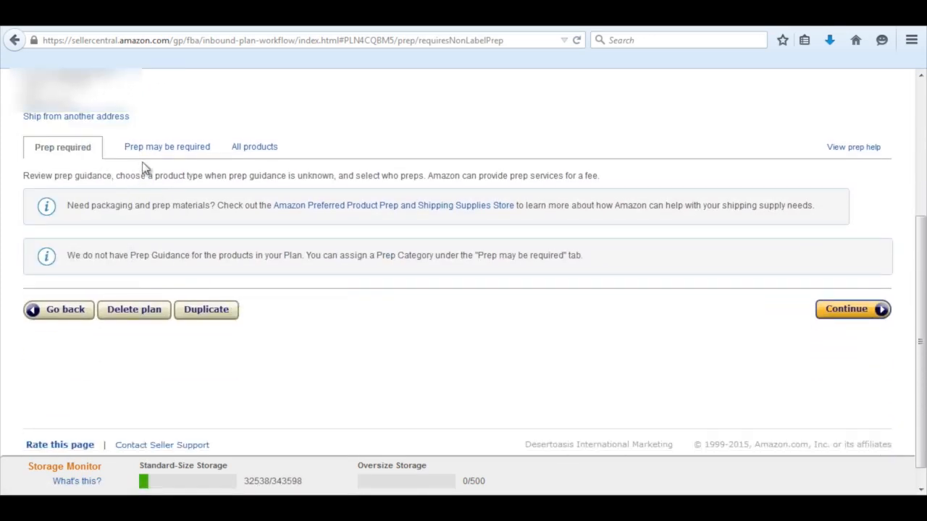
{"action": "left_click", "coordinate": [268, 150]}
{"action": "scroll", "coordinate": [286, 201], "scroll_direction": "down", "scroll_amount": 2}
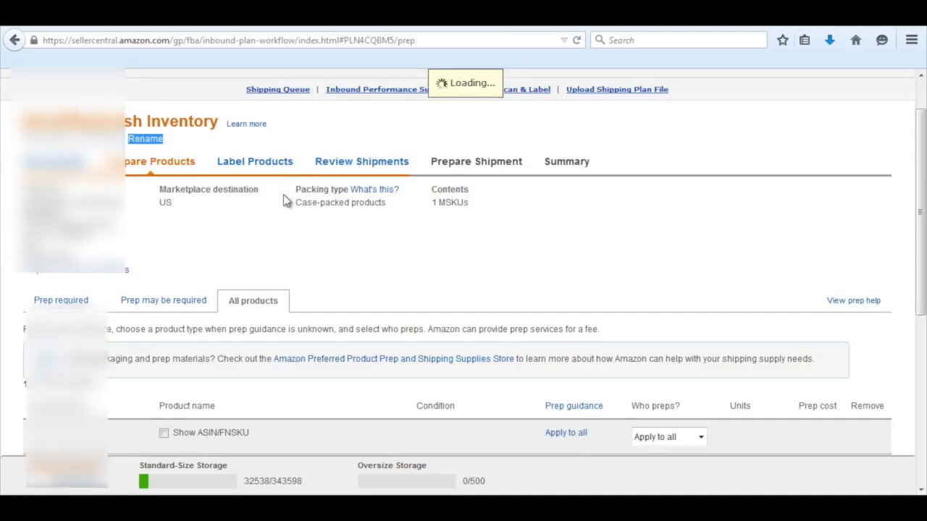
{"action": "scroll", "coordinate": [286, 201], "scroll_direction": "down", "scroll_amount": 2}
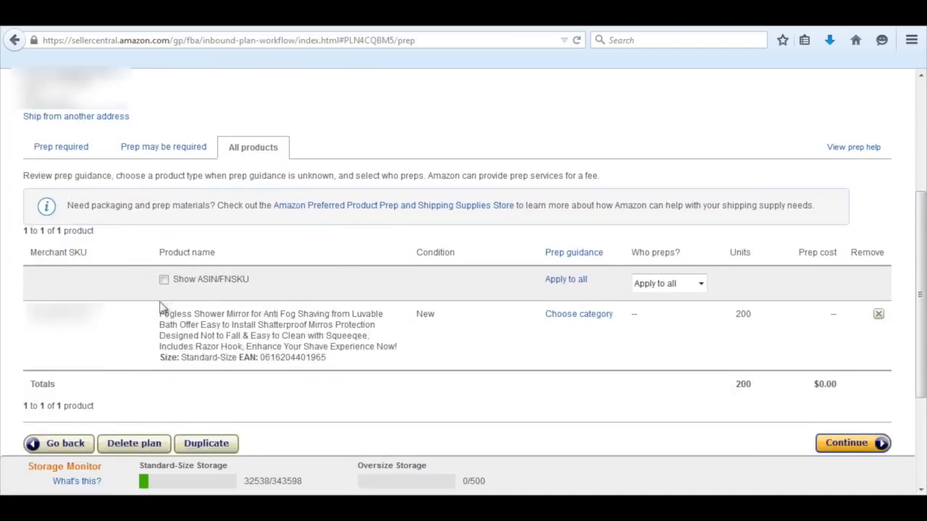
{"action": "left_click", "coordinate": [572, 281]}
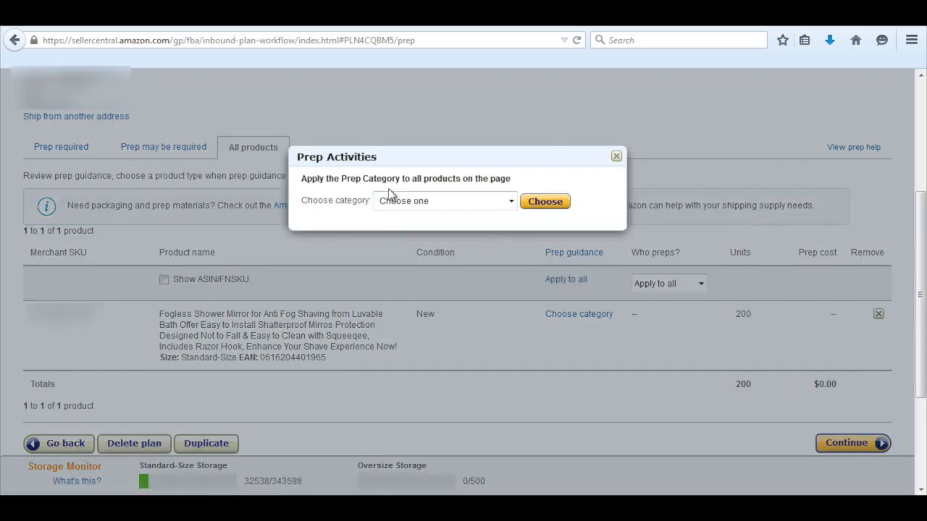
{"action": "left_click", "coordinate": [511, 205]}
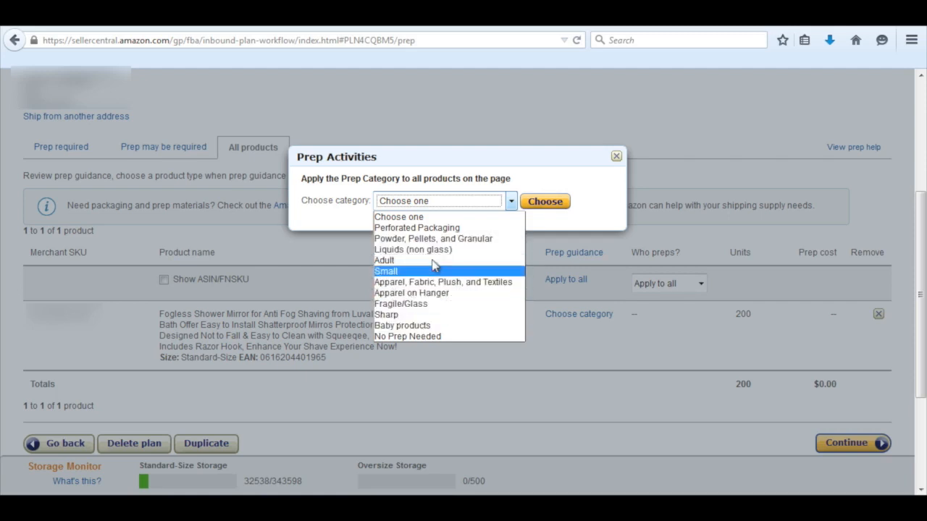
{"action": "left_click", "coordinate": [406, 336]}
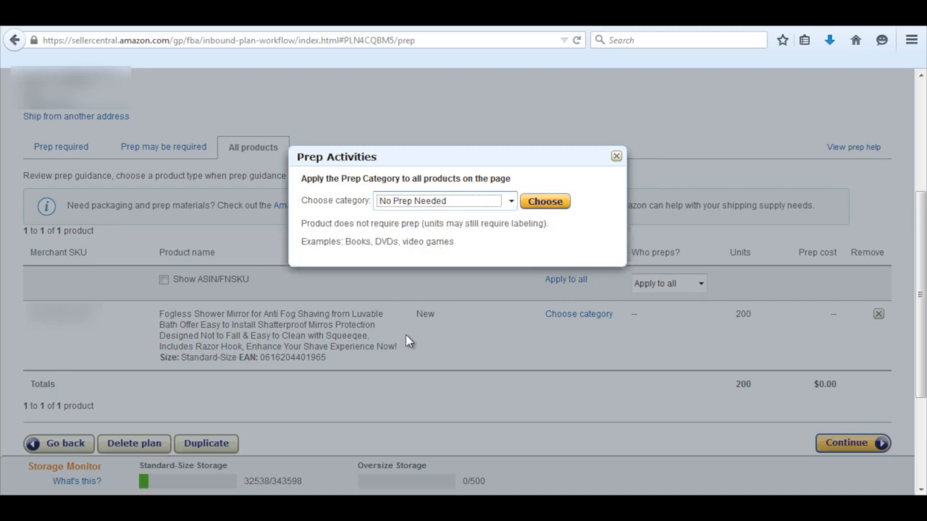
{"action": "left_click", "coordinate": [543, 202]}
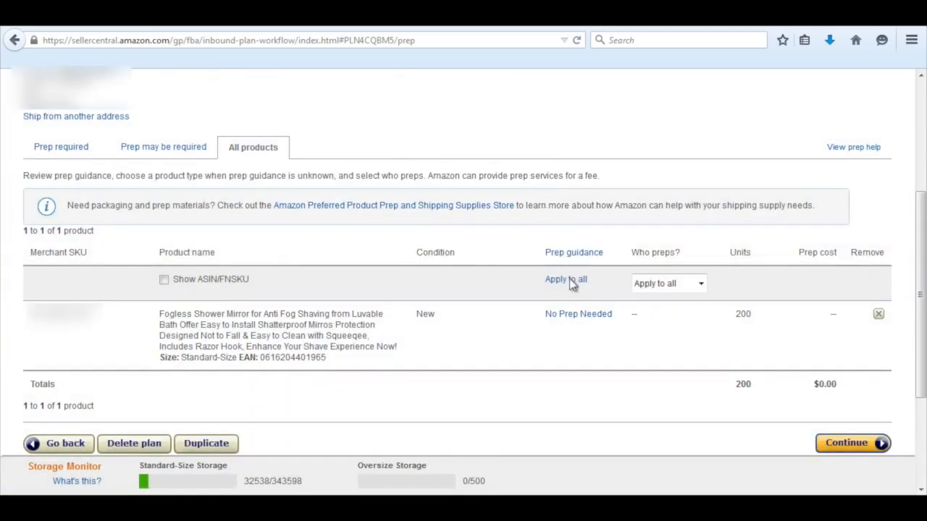
{"action": "left_click", "coordinate": [699, 283]}
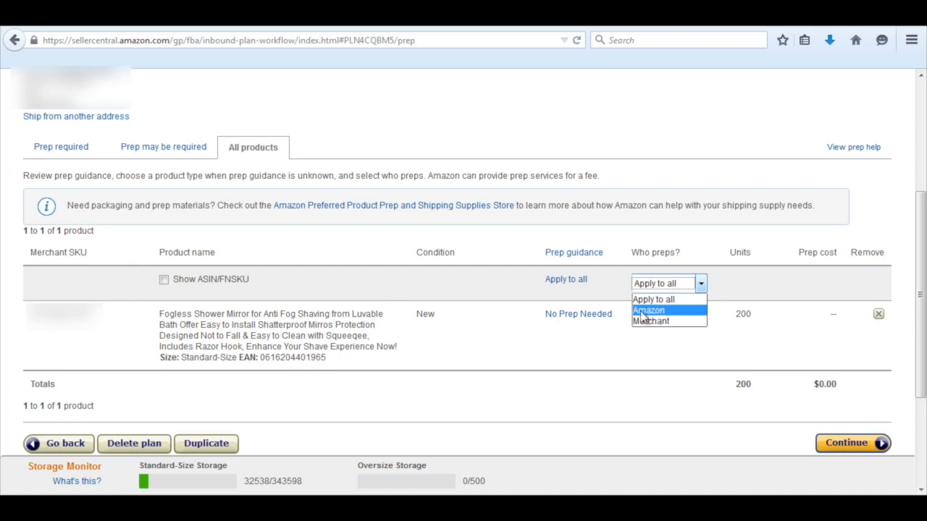
{"action": "left_click", "coordinate": [655, 310]}
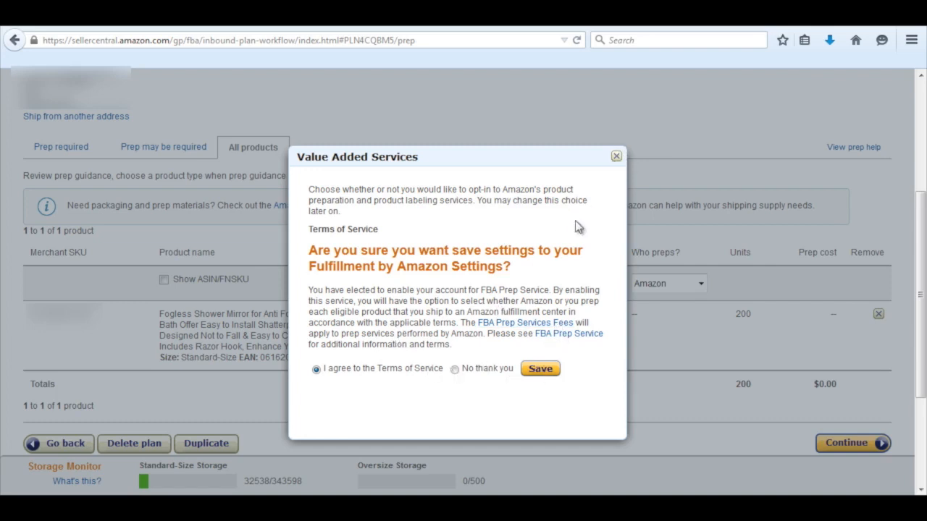
{"action": "left_click", "coordinate": [616, 157]}
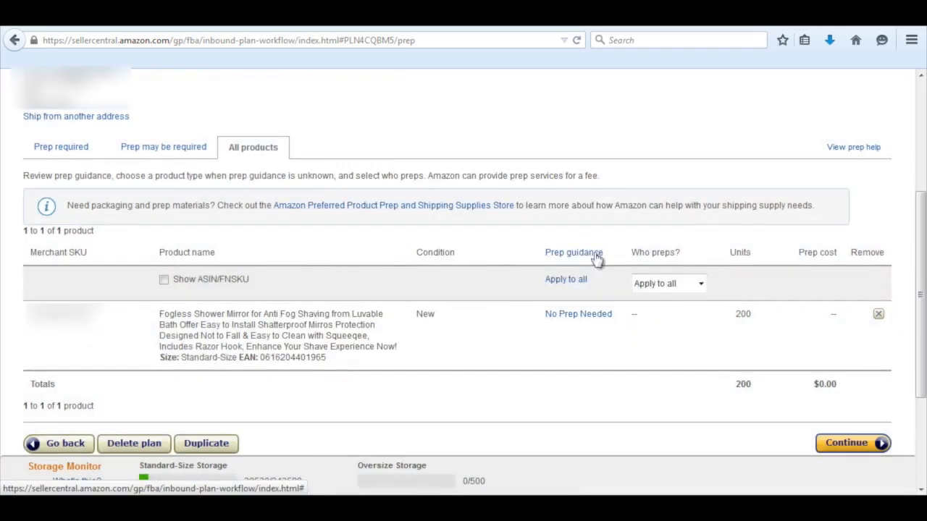
{"action": "left_click", "coordinate": [701, 285]}
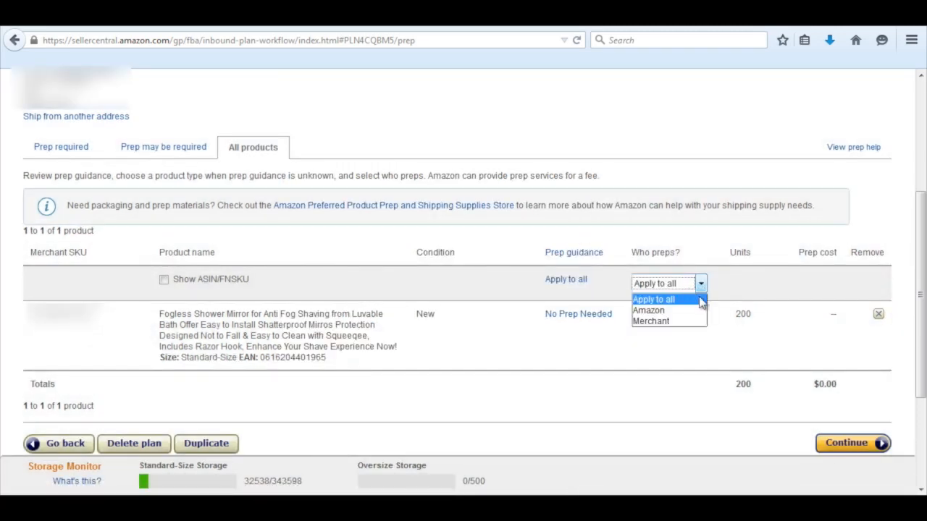
{"action": "left_click", "coordinate": [722, 305]}
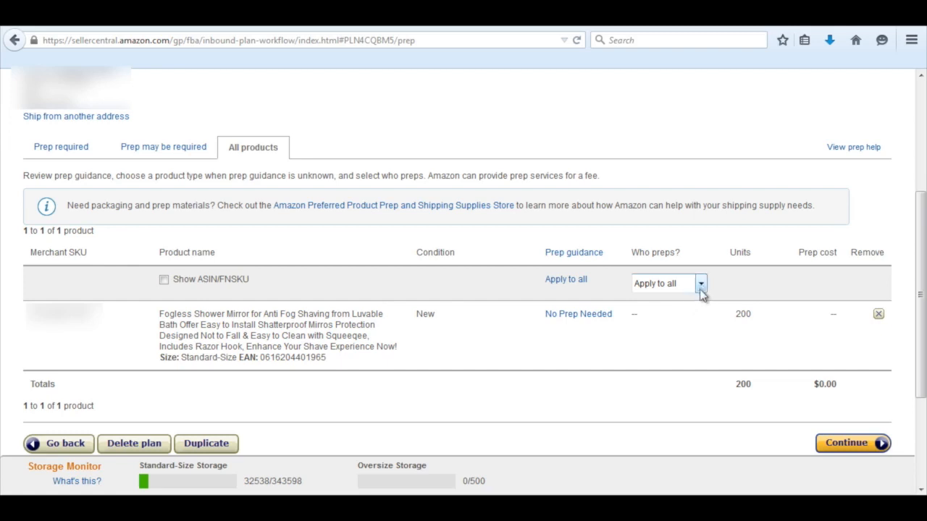
{"action": "left_click", "coordinate": [699, 285]}
{"action": "left_click", "coordinate": [659, 322]}
{"action": "left_click", "coordinate": [701, 286]}
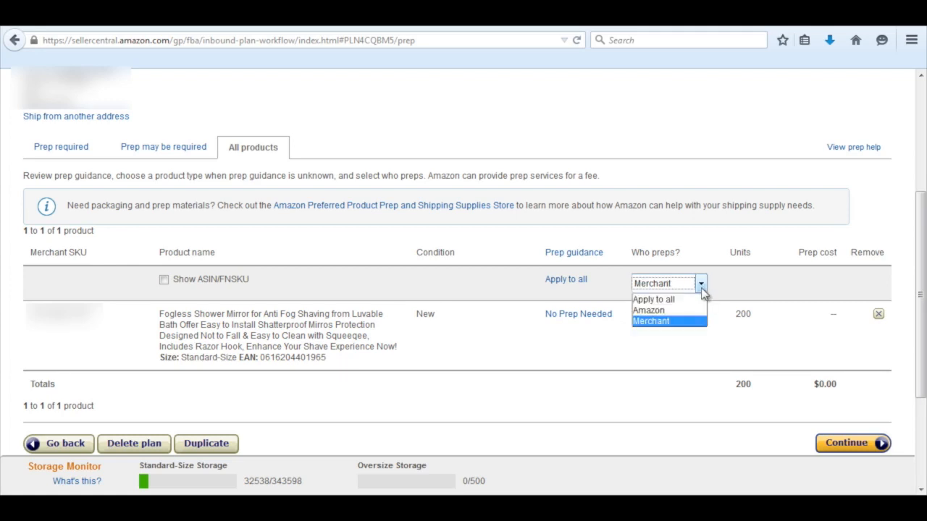
{"action": "left_click", "coordinate": [657, 310]}
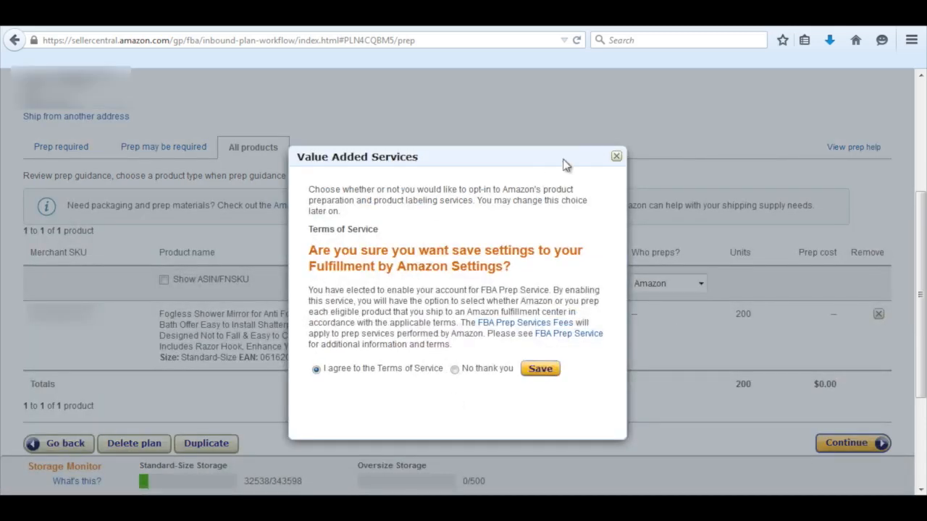
{"action": "left_click", "coordinate": [616, 157]}
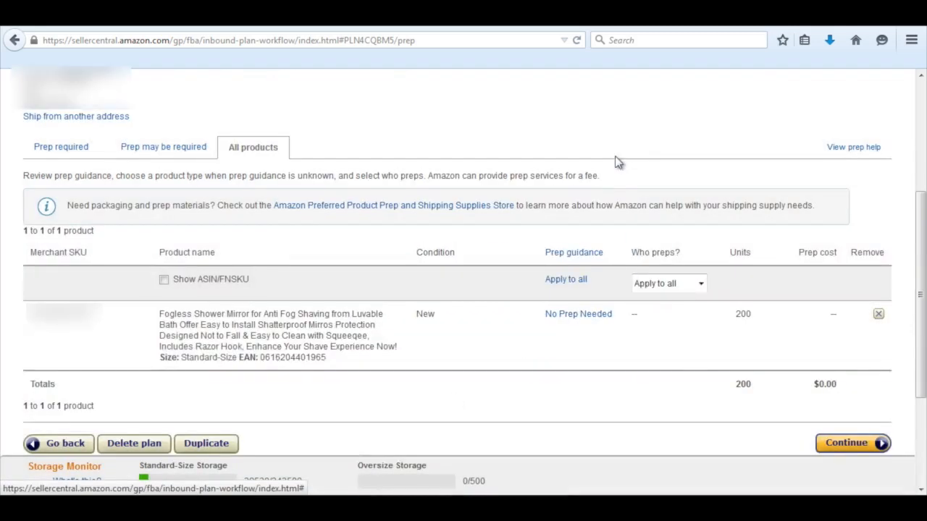
Set Merchant as the one who preps all products and continue to product labeling.
{"action": "left_click", "coordinate": [701, 284]}
{"action": "left_click", "coordinate": [670, 323]}
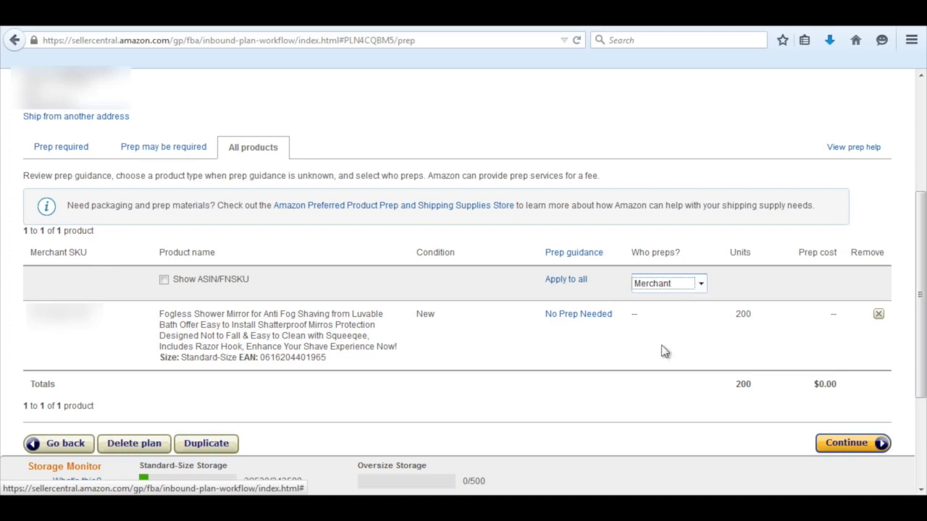
{"action": "left_click", "coordinate": [848, 445]}
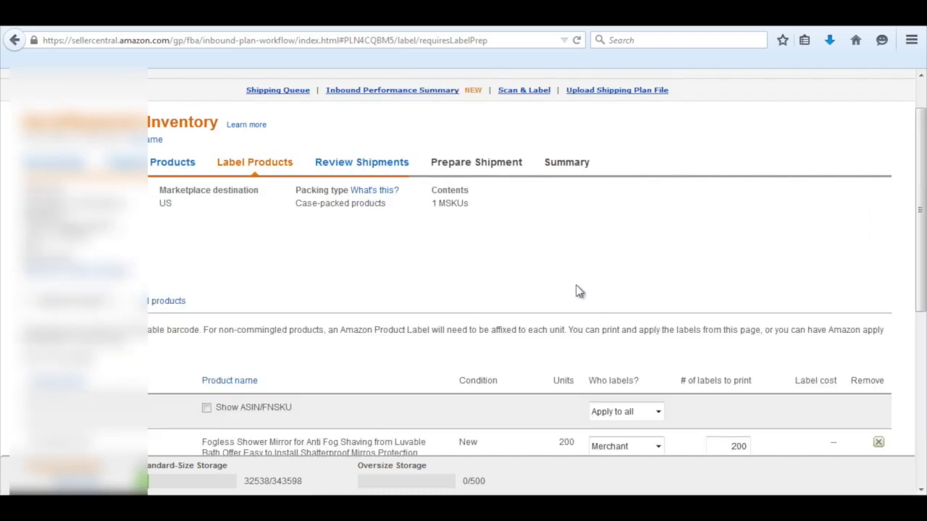
Generate the 200 product labels as 30-up 1" x 2-5/8" on US Letter and open the PDF in Adobe Reader.
{"action": "scroll", "coordinate": [578, 291], "scroll_direction": "down", "scroll_amount": 4}
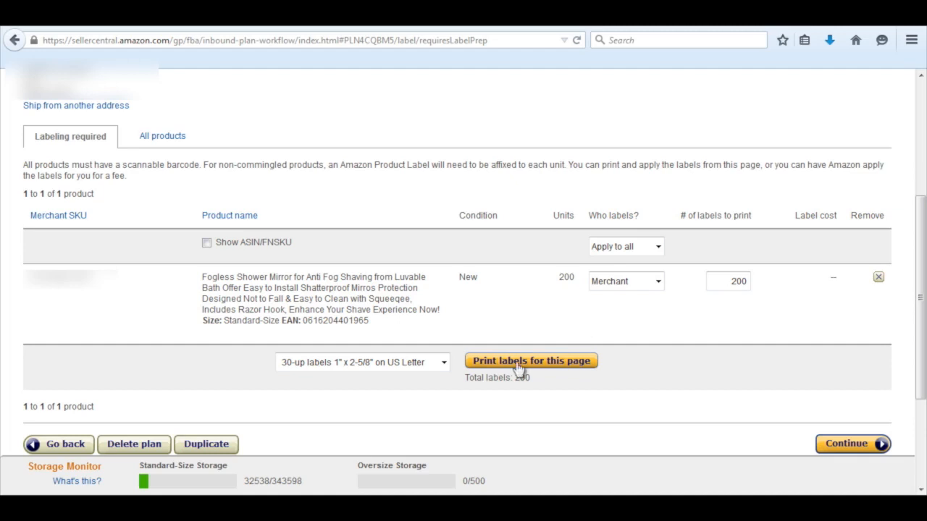
{"action": "left_click", "coordinate": [569, 366]}
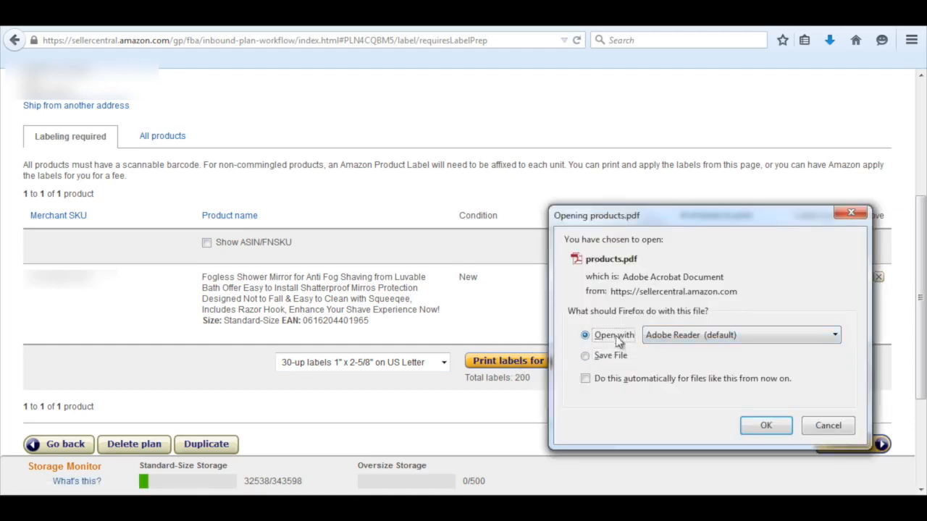
{"action": "left_click", "coordinate": [766, 426]}
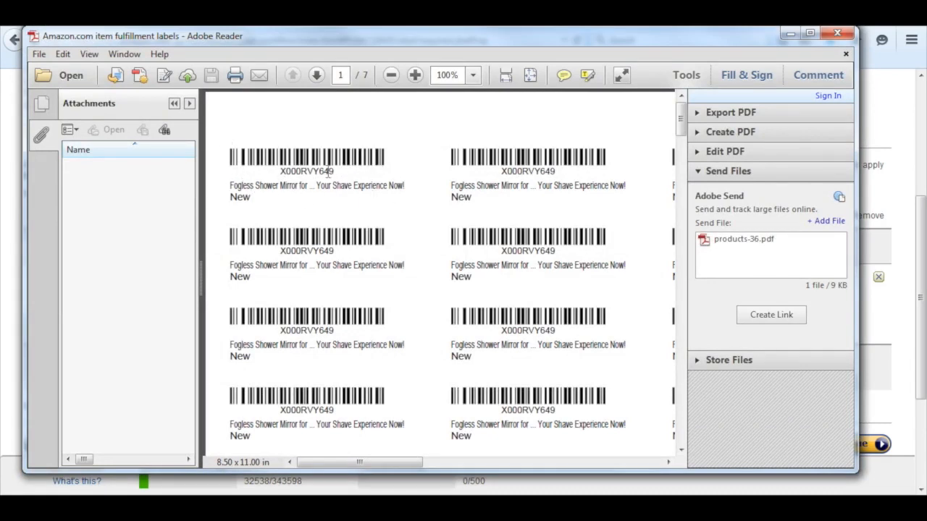
Examine the first label's barcode number, product title and condition, and close the label PDF.
{"action": "left_click_drag", "start_coordinate": [336, 171], "coordinate": [281, 173]}
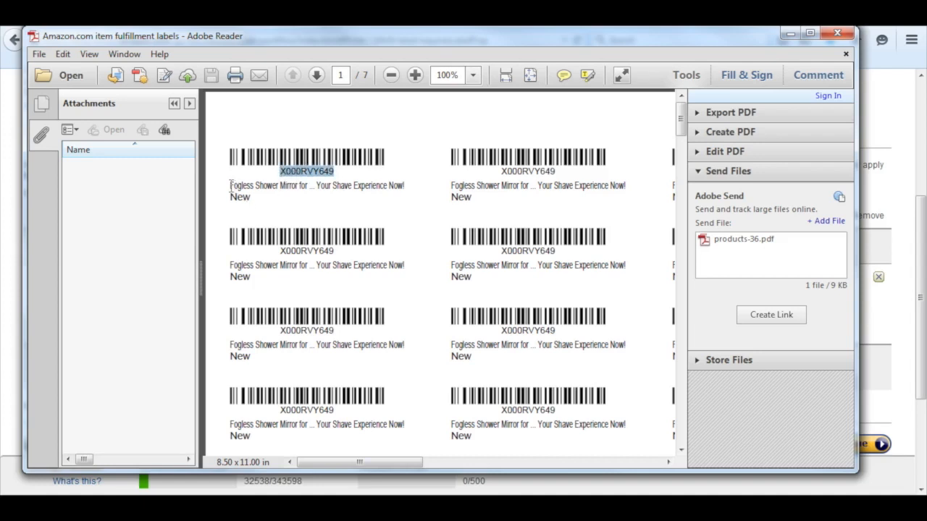
{"action": "left_click_drag", "start_coordinate": [231, 185], "coordinate": [397, 186]}
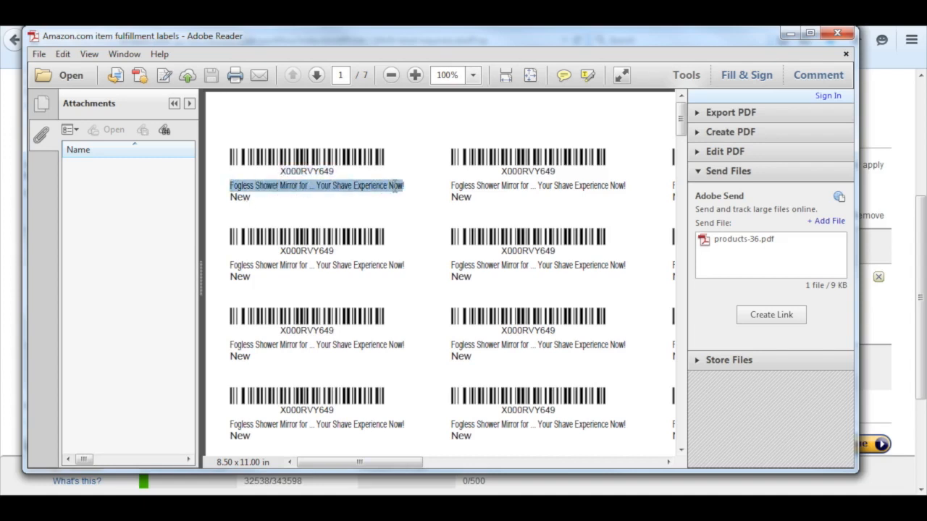
{"action": "left_click_drag", "start_coordinate": [253, 196], "coordinate": [237, 198]}
{"action": "left_click", "coordinate": [262, 197]}
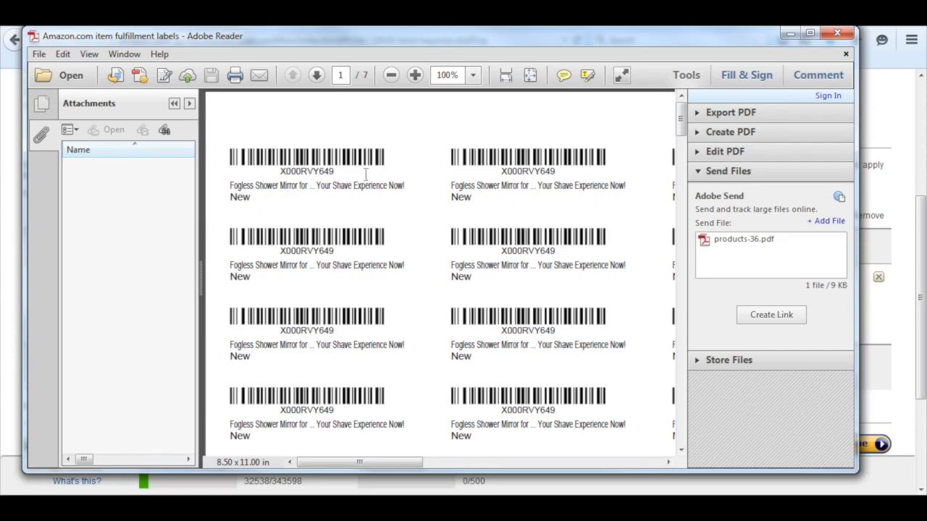
{"action": "left_click", "coordinate": [837, 33]}
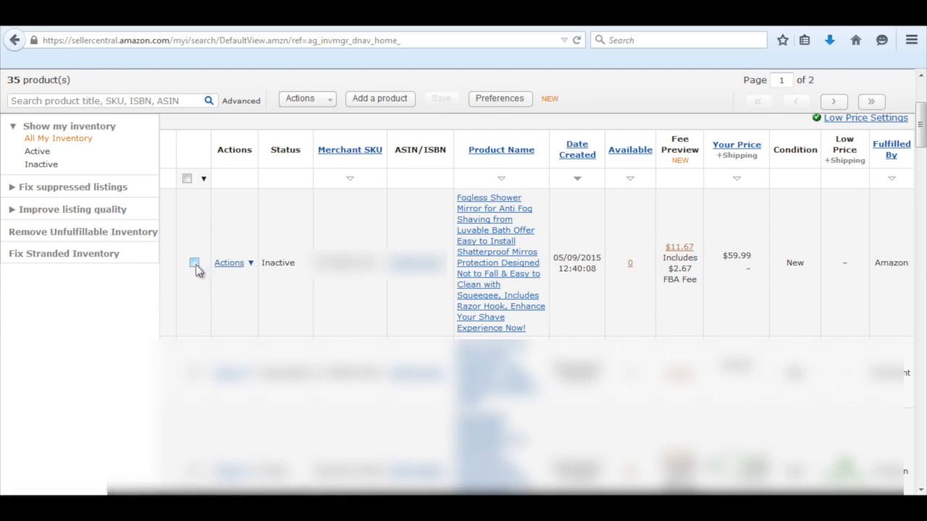
Choose Print Item Labels for the Fogless Shower Mirror listing in the inventory list.
{"action": "left_click", "coordinate": [250, 264]}
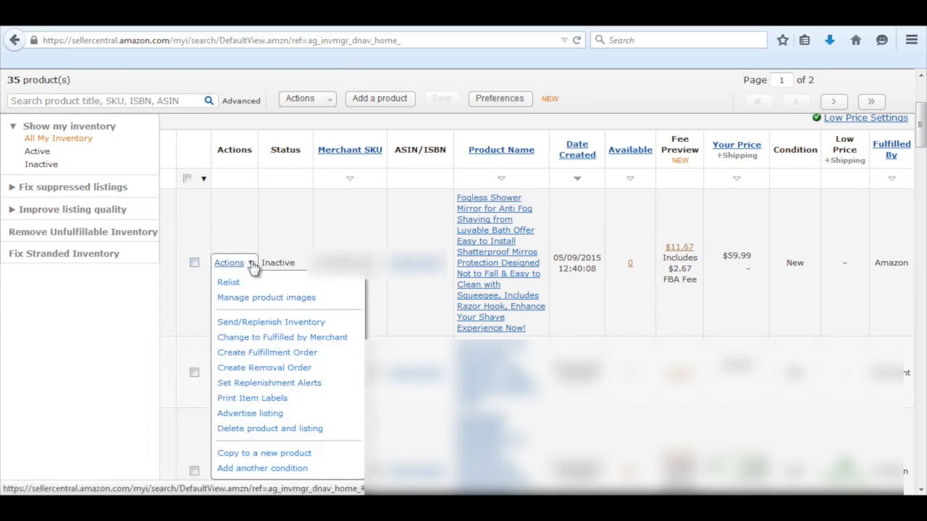
{"action": "left_click", "coordinate": [265, 401]}
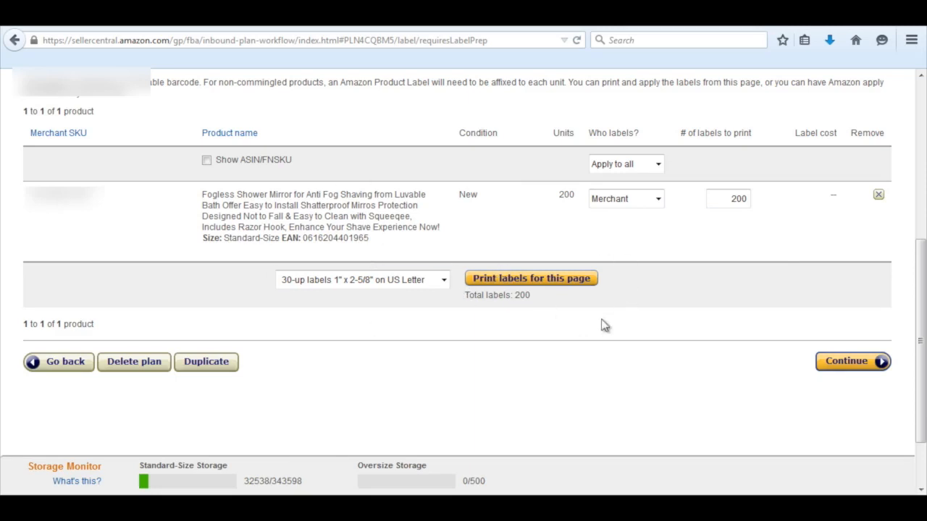
Continue past product labeling and name the new shipment "FBA (5/9/15 3:28 PM) - Shower Mirrors".
{"action": "left_click", "coordinate": [851, 362]}
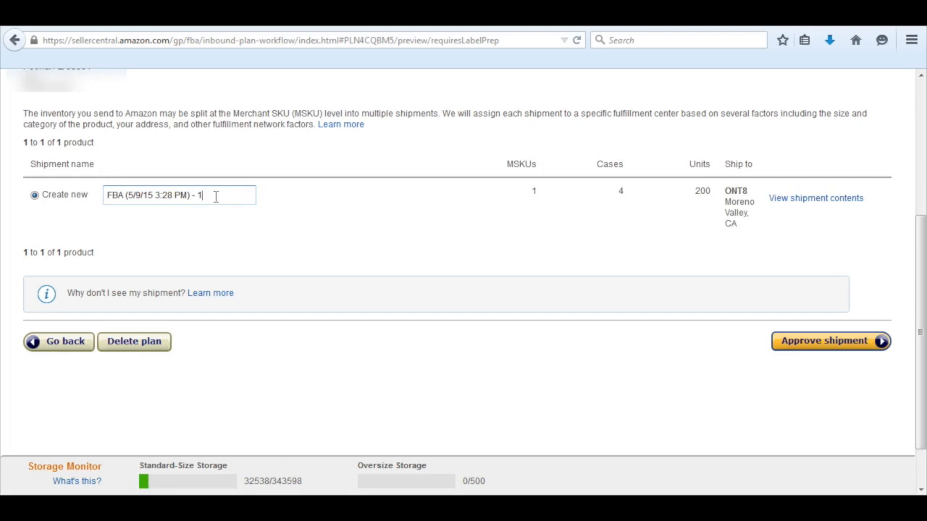
{"action": "type", "text": "Shower Mirrors"}
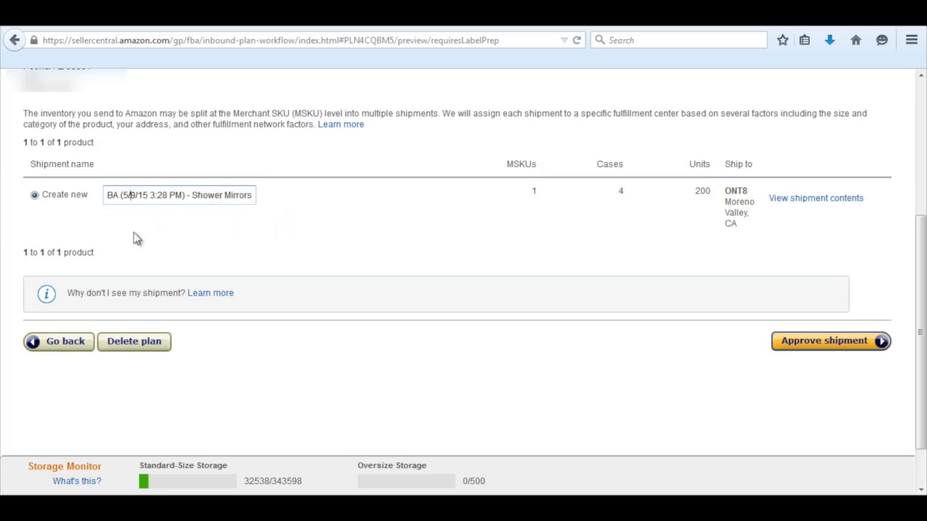
{"action": "key", "text": "Left"}
{"action": "key", "text": "Left"}
{"action": "key", "text": "Left"}
{"action": "key", "text": "Left"}
{"action": "key", "text": "Left"}
{"action": "key", "text": "Left"}
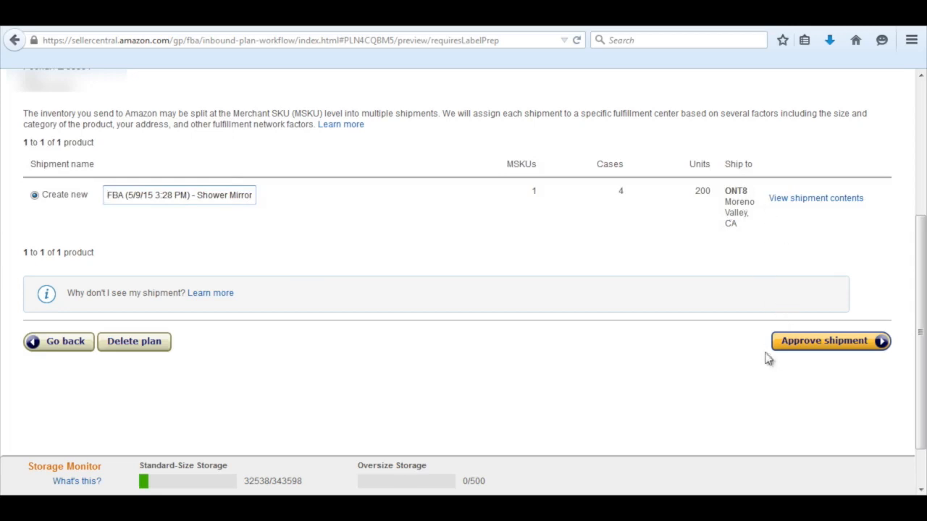
Approve the Shower Mirrors shipment and start working on it.
{"action": "left_click", "coordinate": [828, 346]}
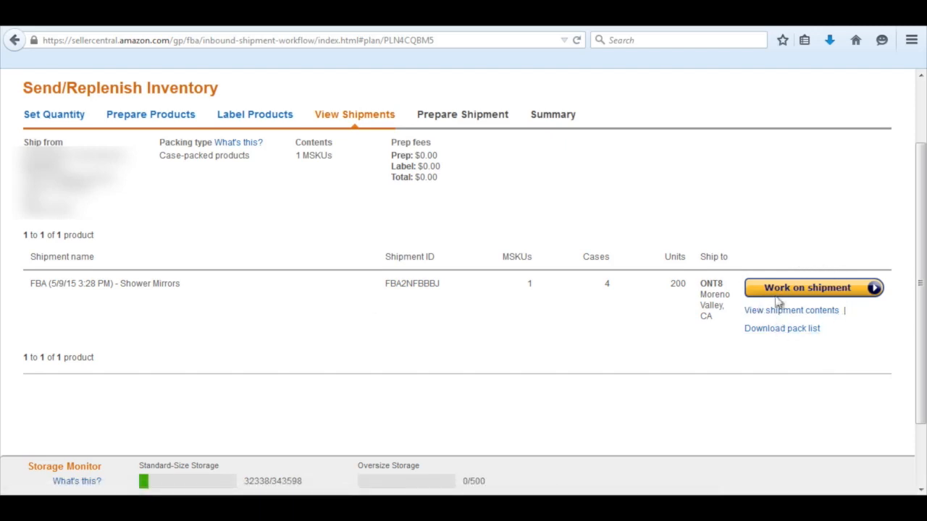
{"action": "left_click", "coordinate": [821, 289]}
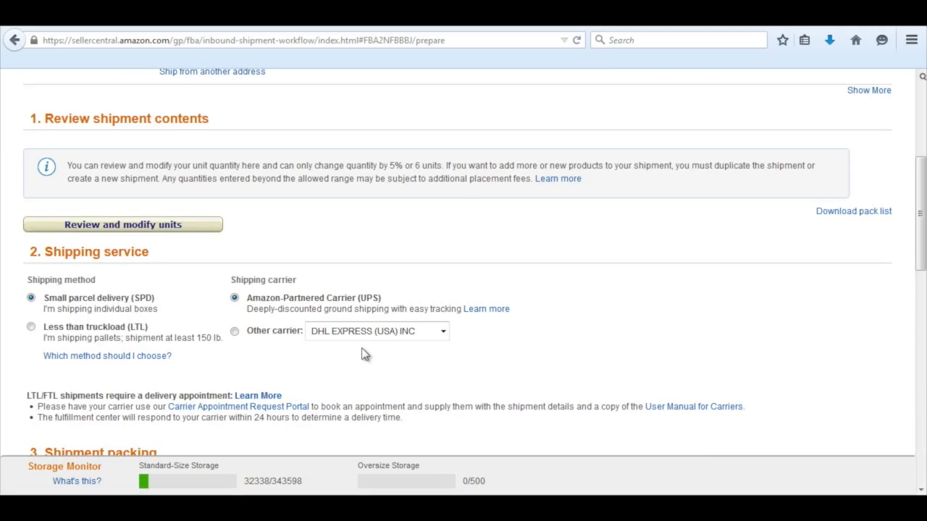
Set the shipping carrier for the small parcel delivery to Other carrier with DHL EXPRESS (USA) INC.
{"action": "scroll", "coordinate": [364, 354], "scroll_direction": "down", "scroll_amount": 2}
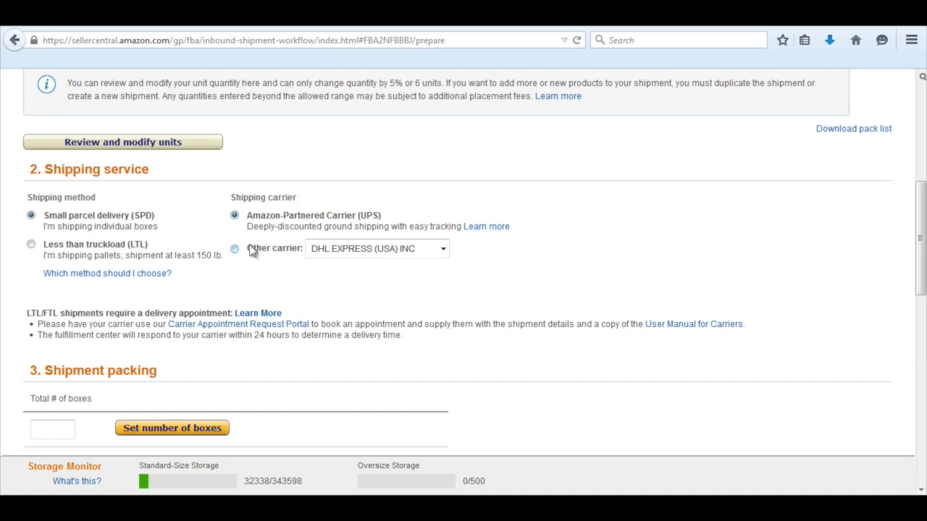
{"action": "scroll", "coordinate": [255, 252], "scroll_direction": "down", "scroll_amount": 1}
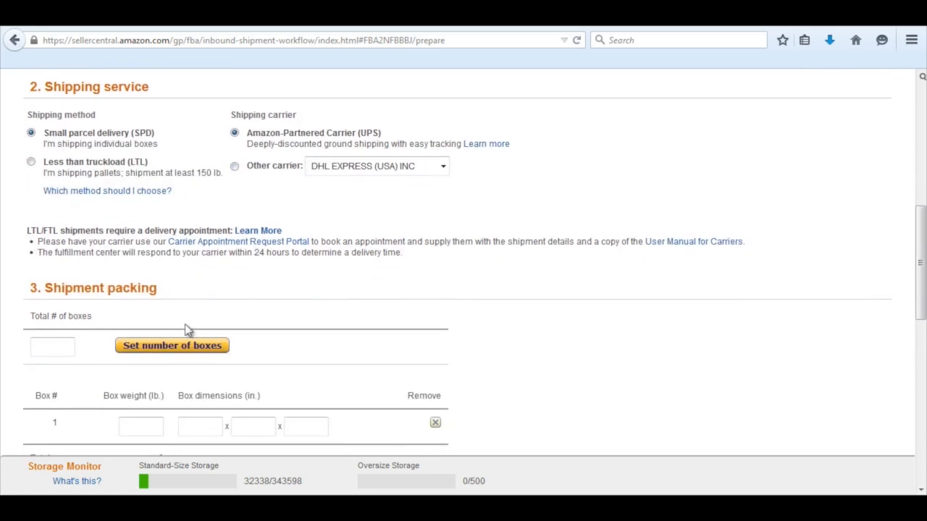
{"action": "scroll", "coordinate": [79, 377], "scroll_direction": "down", "scroll_amount": 1}
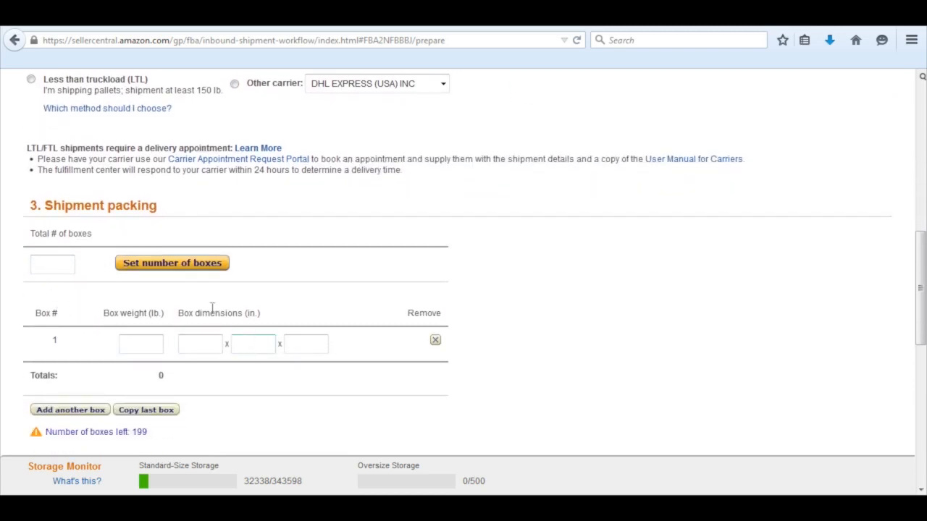
{"action": "scroll", "coordinate": [255, 238], "scroll_direction": "up", "scroll_amount": 1}
{"action": "scroll", "coordinate": [254, 238], "scroll_direction": "up", "scroll_amount": 1}
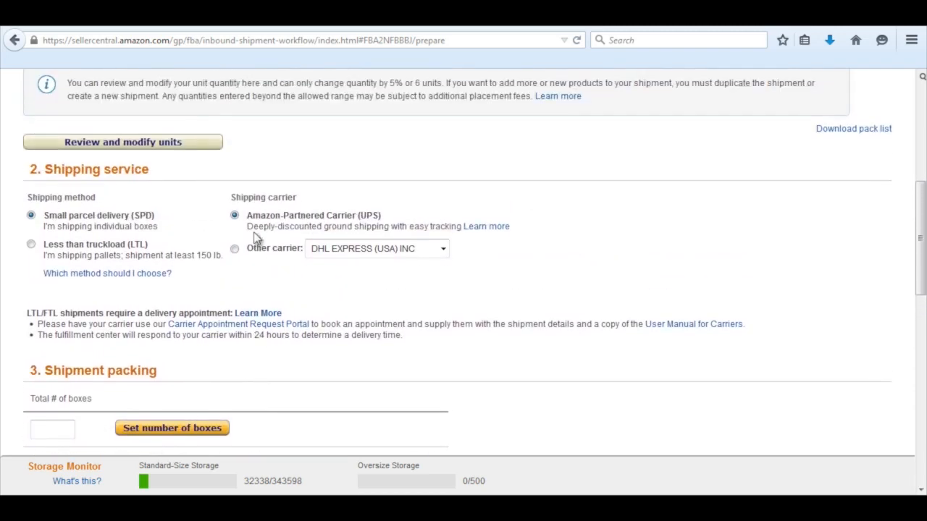
{"action": "left_click", "coordinate": [234, 249]}
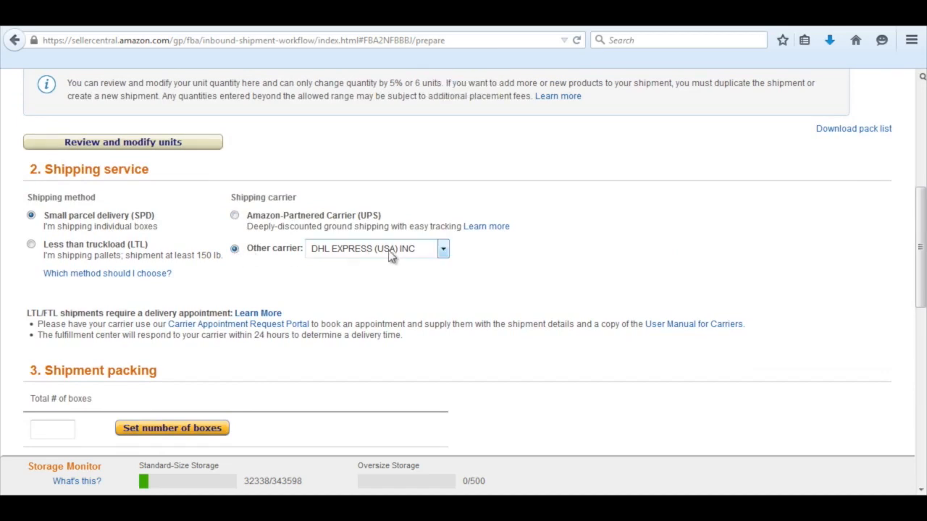
{"action": "left_click", "coordinate": [442, 250]}
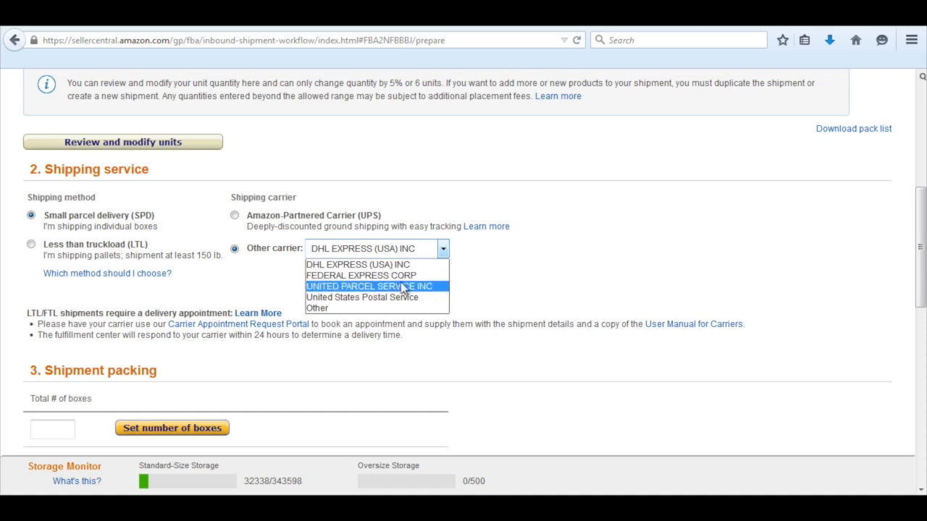
{"action": "left_click", "coordinate": [381, 265]}
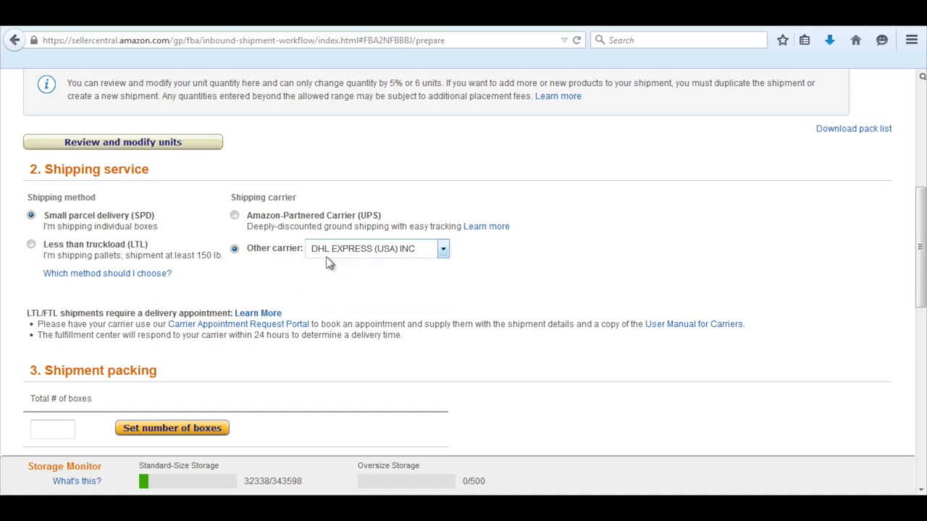
Enter 25 lb and 18 x 14 x 10 in. for box 1 and copy it until there are four boxes.
{"action": "scroll", "coordinate": [342, 275], "scroll_direction": "down", "scroll_amount": 4}
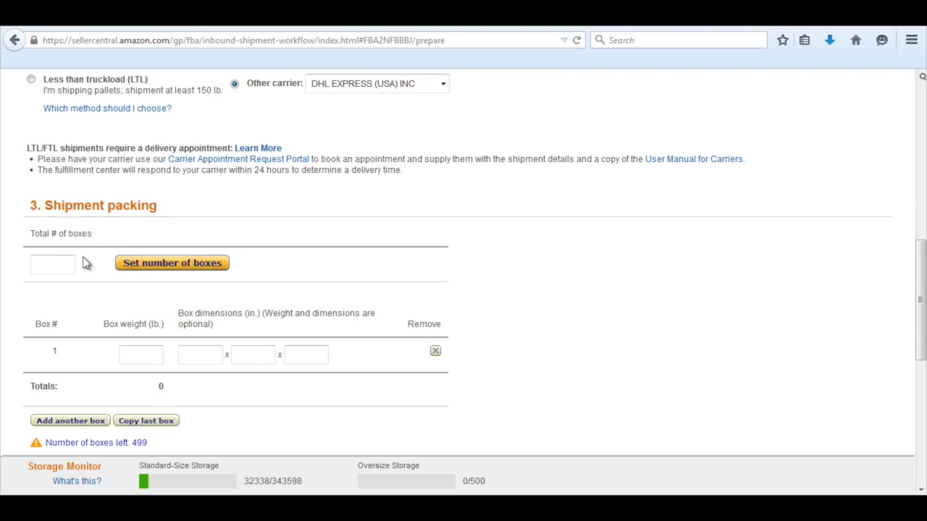
{"action": "scroll", "coordinate": [145, 267], "scroll_direction": "down", "scroll_amount": 2}
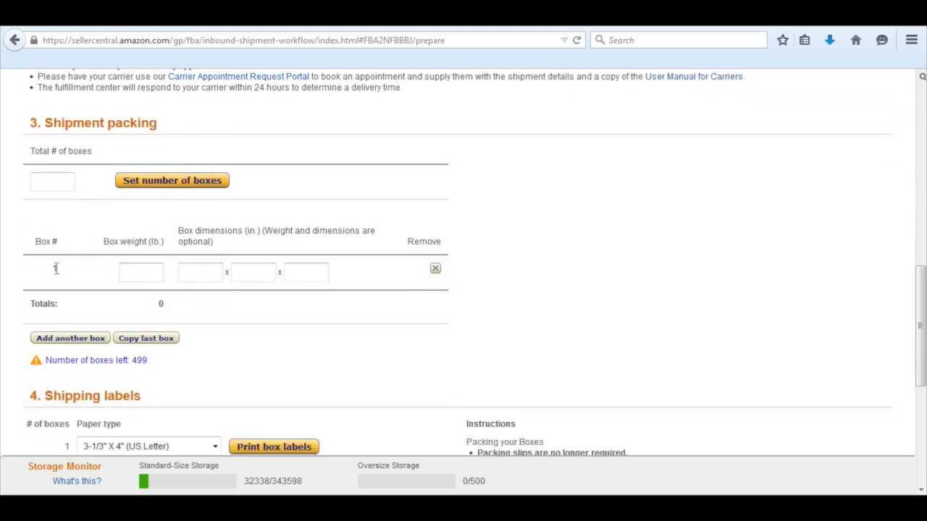
{"action": "scroll", "coordinate": [210, 290], "scroll_direction": "down", "scroll_amount": 2}
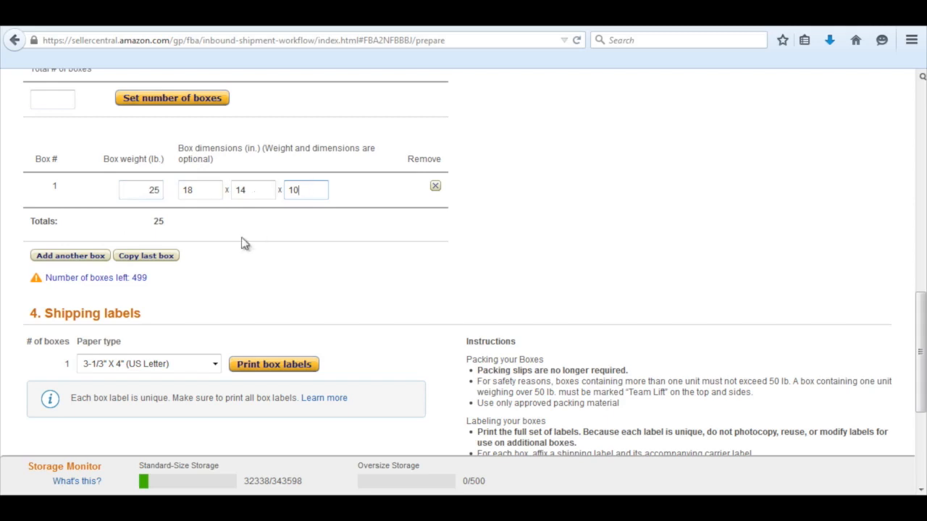
{"action": "left_click", "coordinate": [161, 258]}
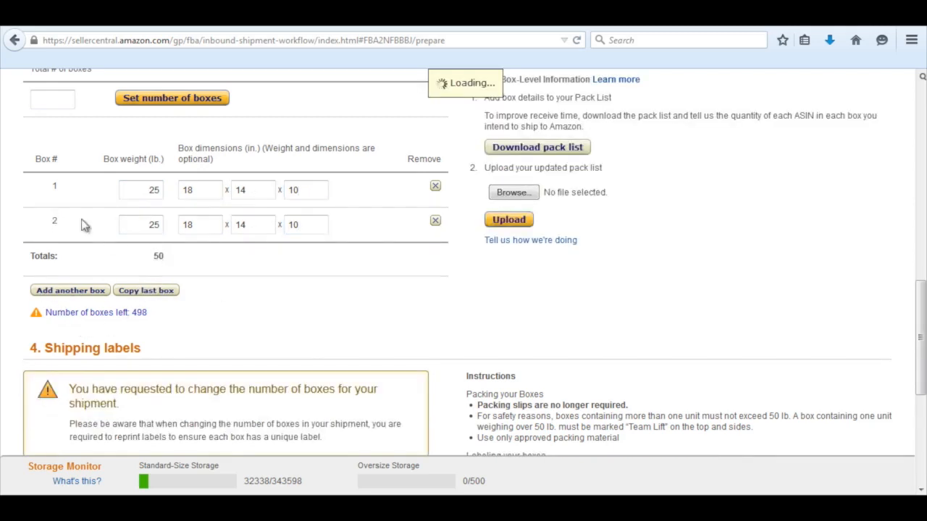
{"action": "left_click", "coordinate": [158, 290]}
{"action": "left_click", "coordinate": [166, 326]}
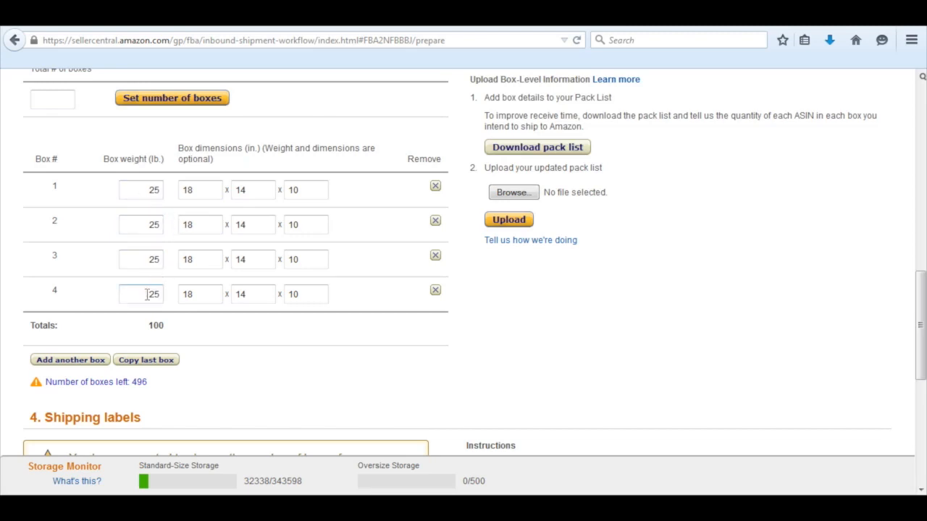
{"action": "left_click_drag", "start_coordinate": [147, 294], "coordinate": [161, 297]}
{"action": "left_click", "coordinate": [68, 99]}
Generate the four box labels on 3-1/3" X 4" (US Letter) paper and open the PDF in Adobe Reader.
{"action": "scroll", "coordinate": [244, 300], "scroll_direction": "down", "scroll_amount": 3}
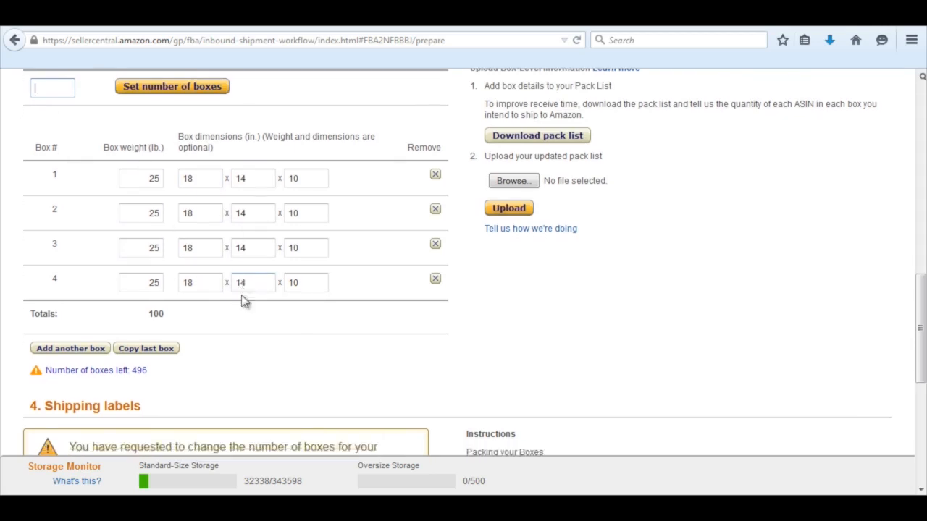
{"action": "scroll", "coordinate": [244, 300], "scroll_direction": "down", "scroll_amount": 2}
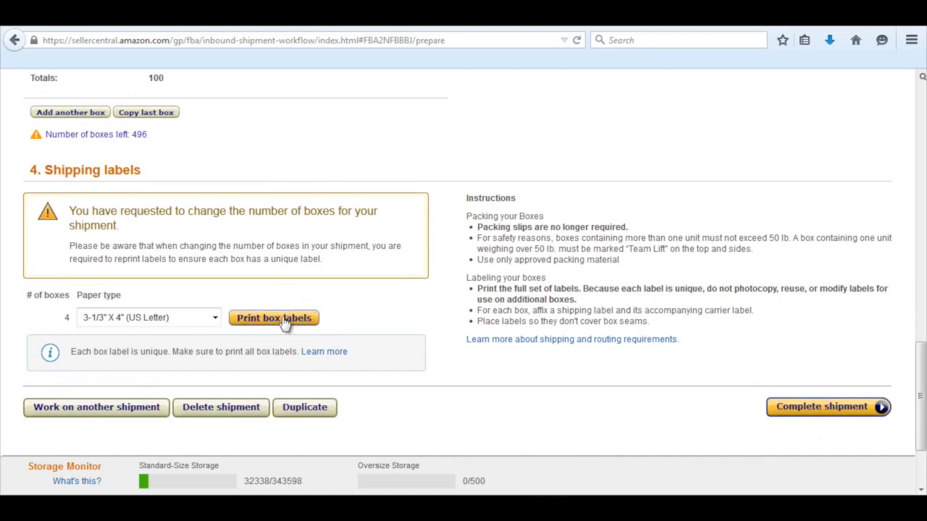
{"action": "left_click", "coordinate": [283, 319]}
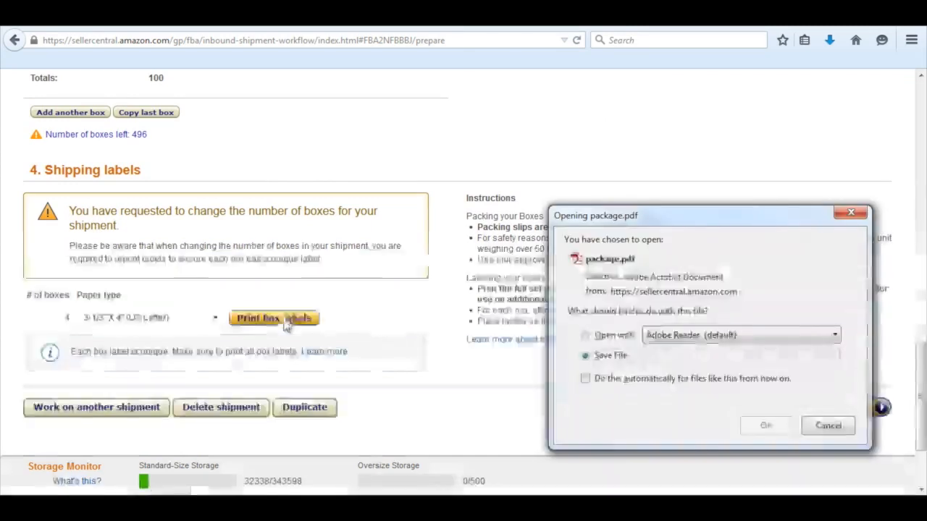
{"action": "left_click", "coordinate": [603, 338]}
{"action": "left_click", "coordinate": [766, 427]}
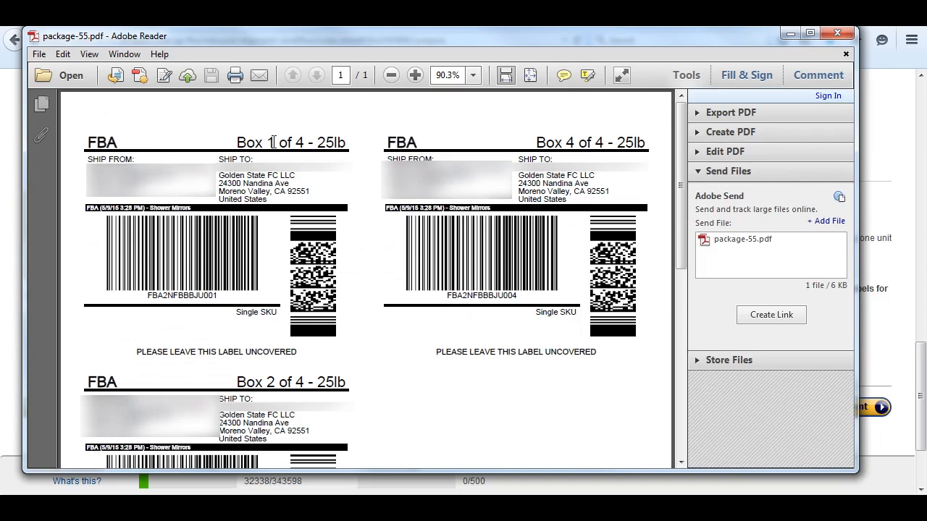
Examine the box numbers, weights and ship-to address on the box labels, and close the label PDF.
{"action": "scroll", "coordinate": [362, 333], "scroll_direction": "down", "scroll_amount": 8}
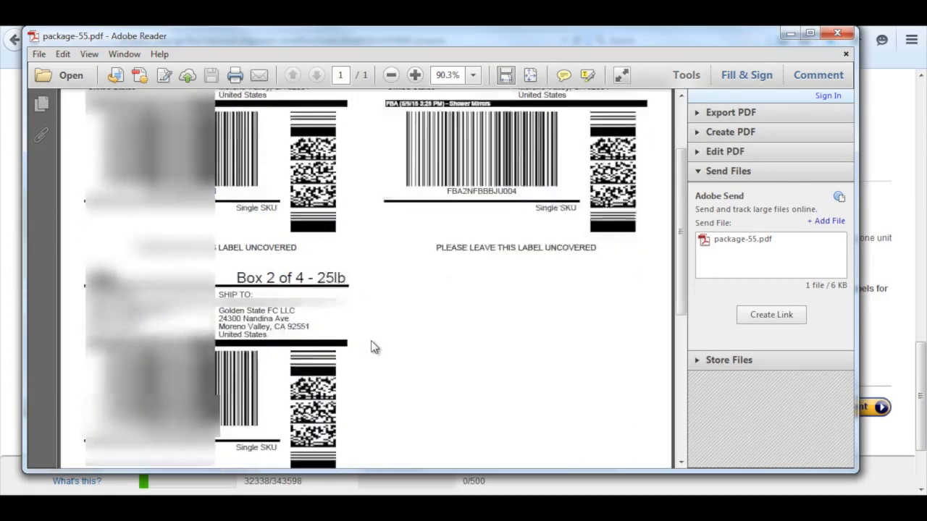
{"action": "scroll", "coordinate": [372, 346], "scroll_direction": "down", "scroll_amount": 2}
{"action": "scroll", "coordinate": [371, 346], "scroll_direction": "up", "scroll_amount": 9}
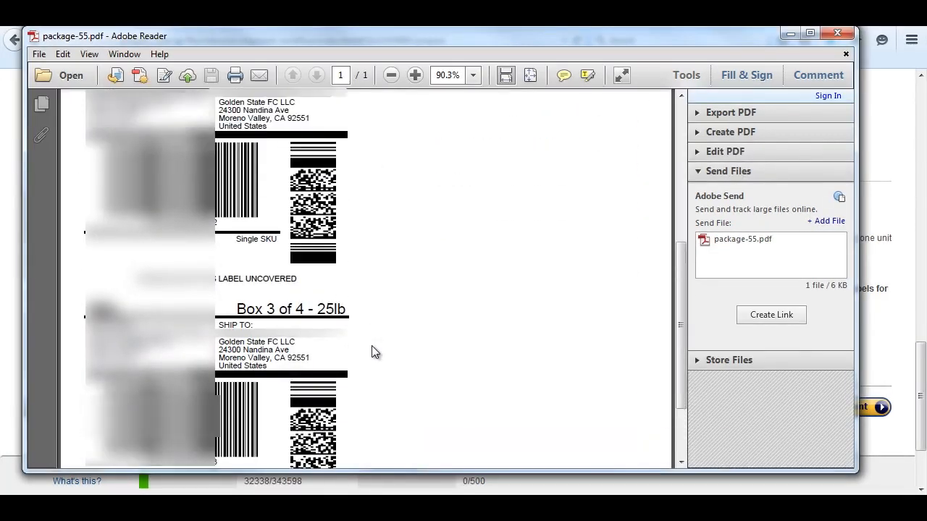
{"action": "scroll", "coordinate": [372, 352], "scroll_direction": "up", "scroll_amount": 2}
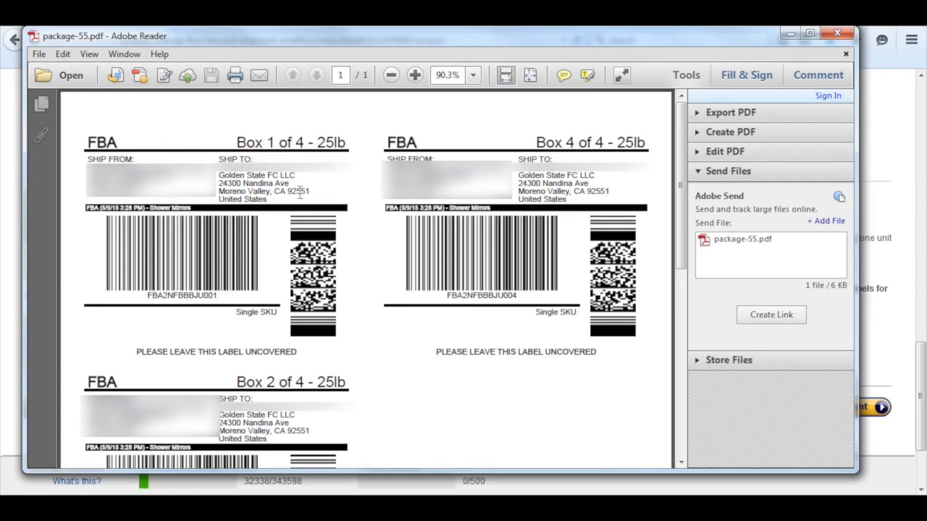
{"action": "left_click_drag", "start_coordinate": [285, 201], "coordinate": [220, 174]}
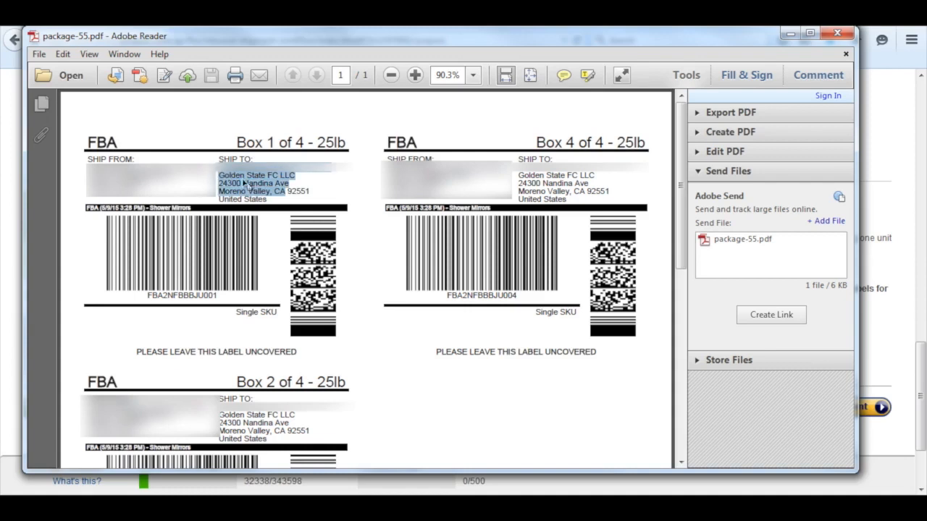
{"action": "left_click", "coordinate": [315, 190]}
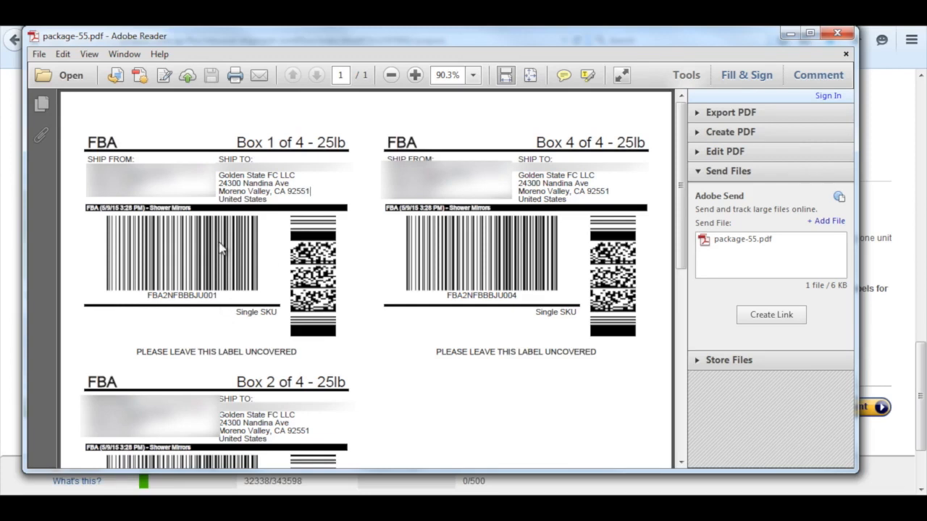
{"action": "left_click_drag", "start_coordinate": [316, 191], "coordinate": [218, 174]}
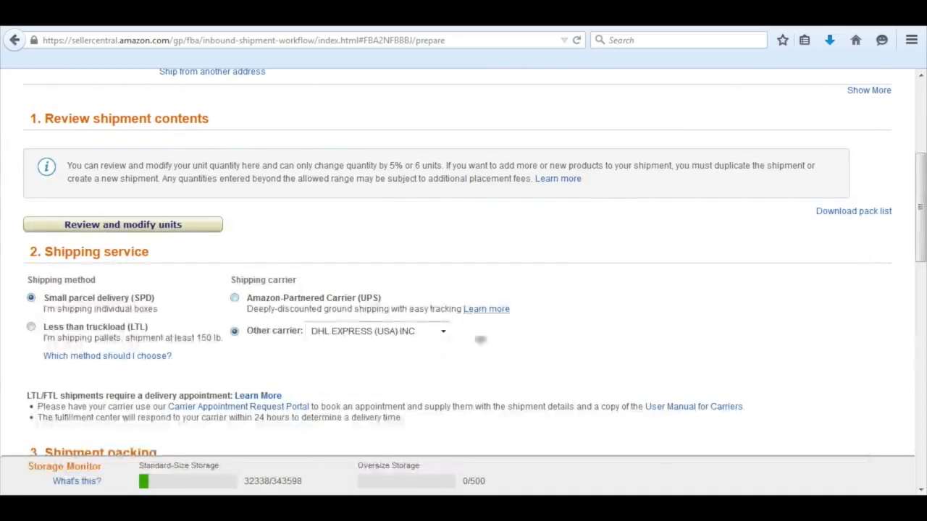
{"action": "left_click", "coordinate": [837, 34]}
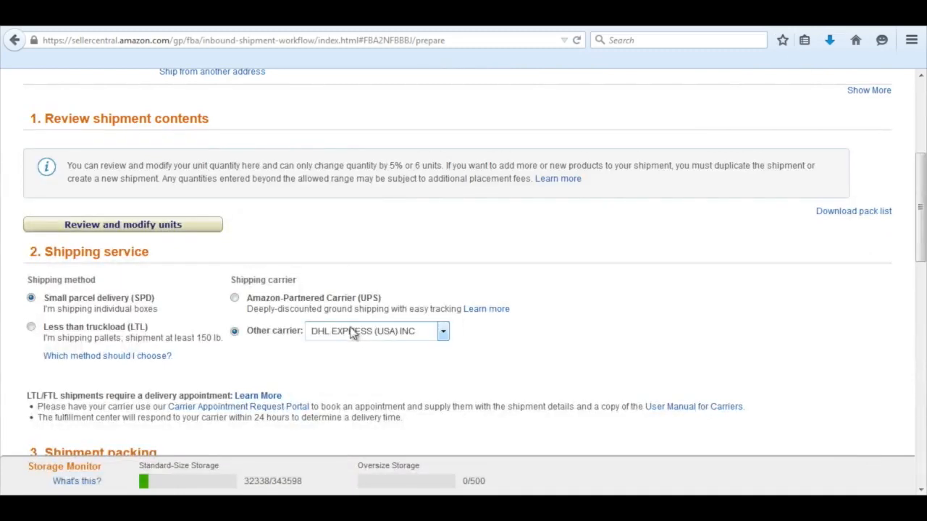
Switch the shipping carrier to Amazon-Partnered Carrier (UPS).
{"action": "scroll", "coordinate": [358, 334], "scroll_direction": "down", "scroll_amount": 2}
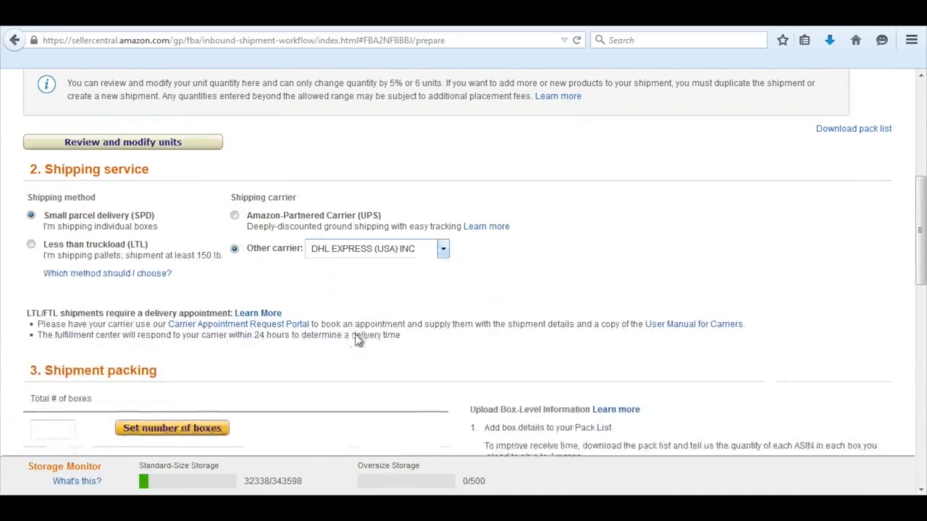
{"action": "left_click", "coordinate": [235, 217]}
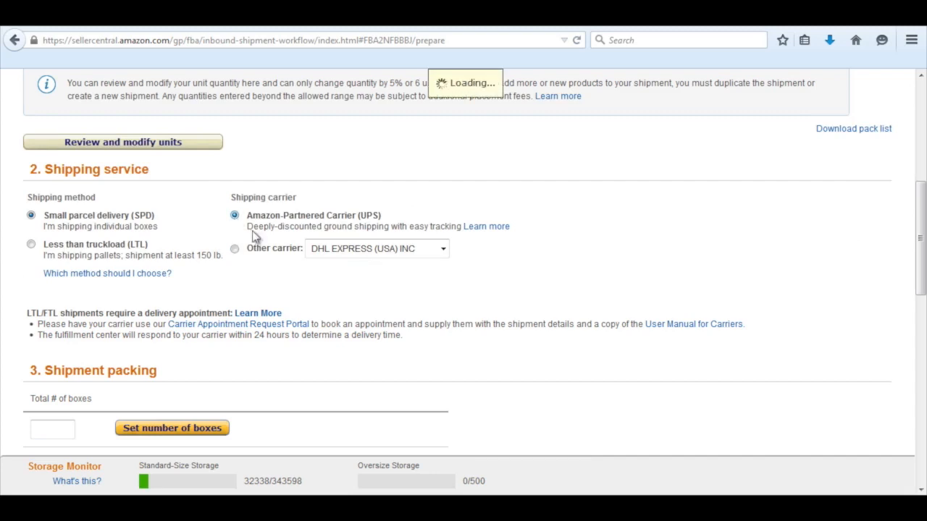
Enter a weight of 25 lb and dimensions of 18 x 12 x 10 in. for box 1 in the shipment packing.
{"action": "scroll", "coordinate": [255, 260], "scroll_direction": "down", "scroll_amount": 3}
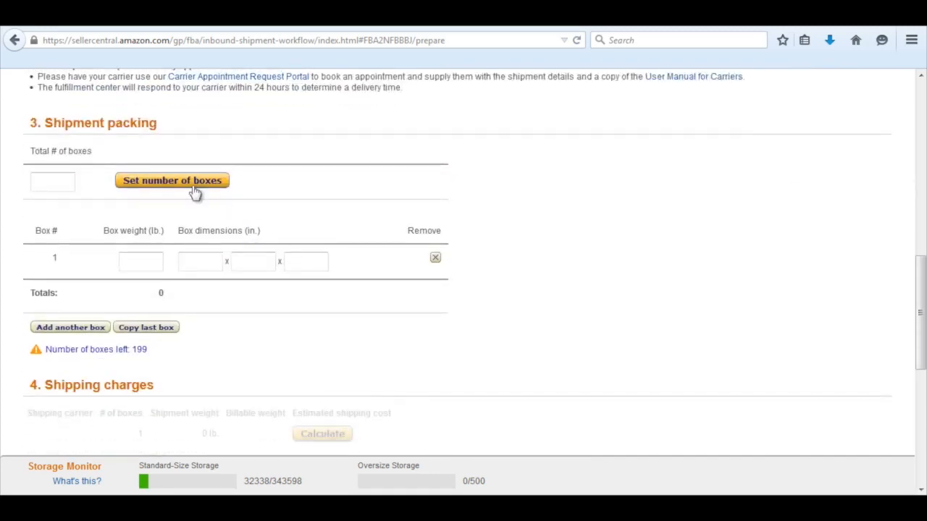
{"action": "left_click", "coordinate": [153, 262]}
{"action": "type", "text": "25"}
{"action": "key", "text": "Tab"}
{"action": "type", "text": "18"}
{"action": "key", "text": "Tab"}
{"action": "type", "text": "12"}
{"action": "key", "text": "Tab"}
{"action": "type", "text": "10"}
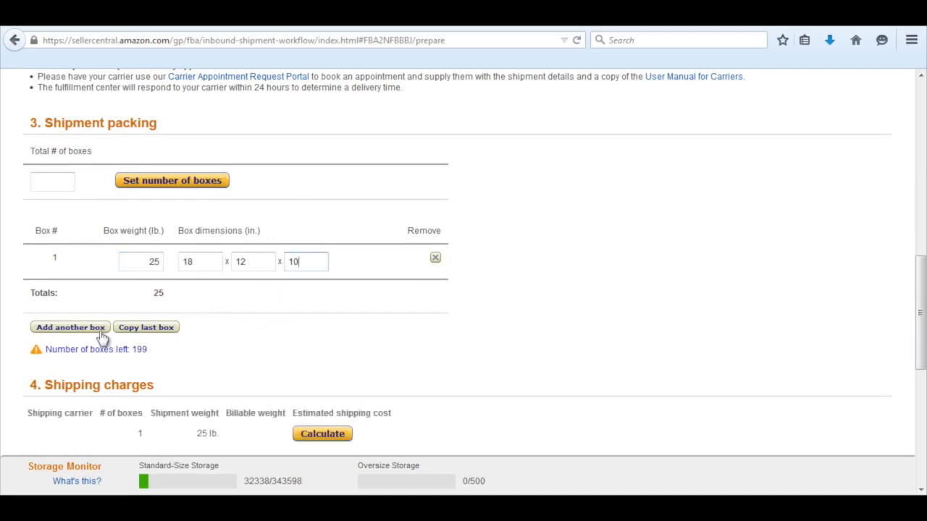
Copy the last box three times to make four identical boxes, and go to the shipping charges.
{"action": "left_click", "coordinate": [140, 334]}
{"action": "left_click", "coordinate": [167, 364]}
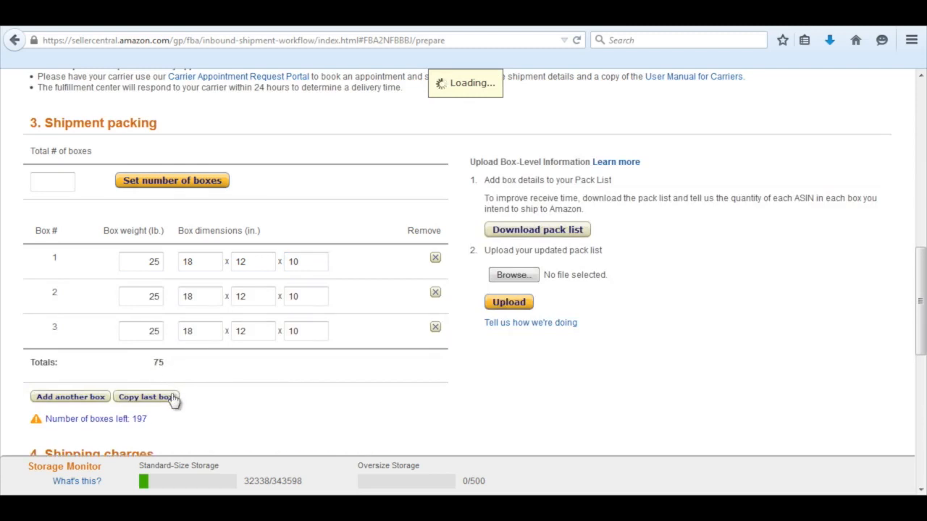
{"action": "left_click", "coordinate": [173, 398]}
{"action": "scroll", "coordinate": [199, 275], "scroll_direction": "down", "scroll_amount": 2}
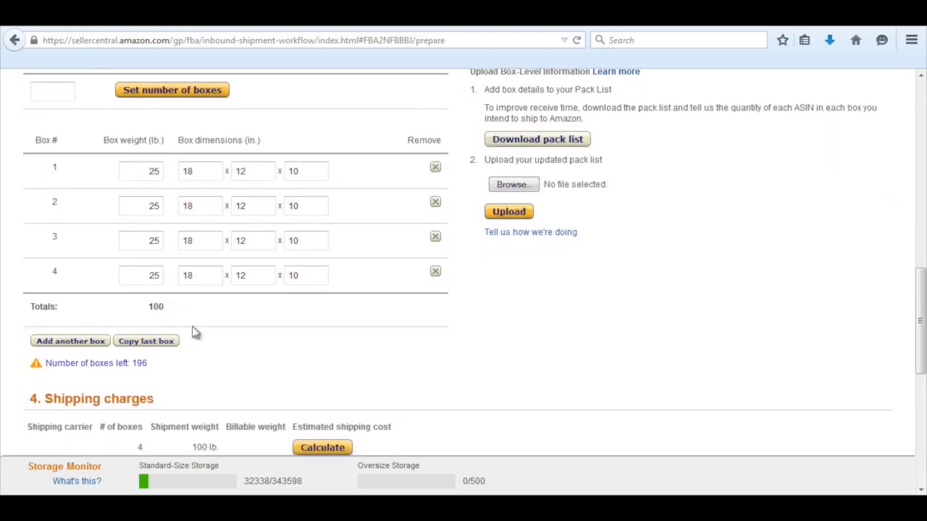
{"action": "scroll", "coordinate": [213, 285], "scroll_direction": "down", "scroll_amount": 2}
{"action": "scroll", "coordinate": [213, 284], "scroll_direction": "down", "scroll_amount": 2}
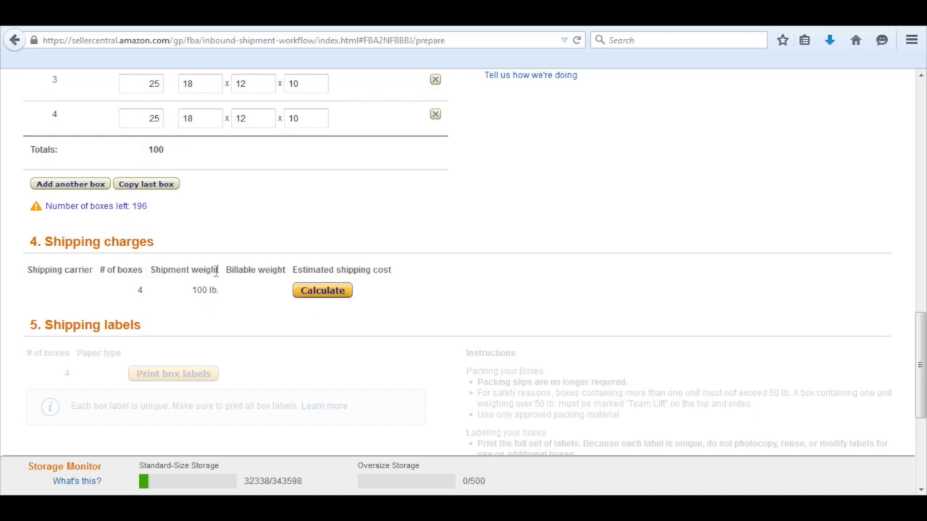
Calculate the estimated shipping charges for the four boxes and agree to the terms and conditions.
{"action": "left_click", "coordinate": [331, 292]}
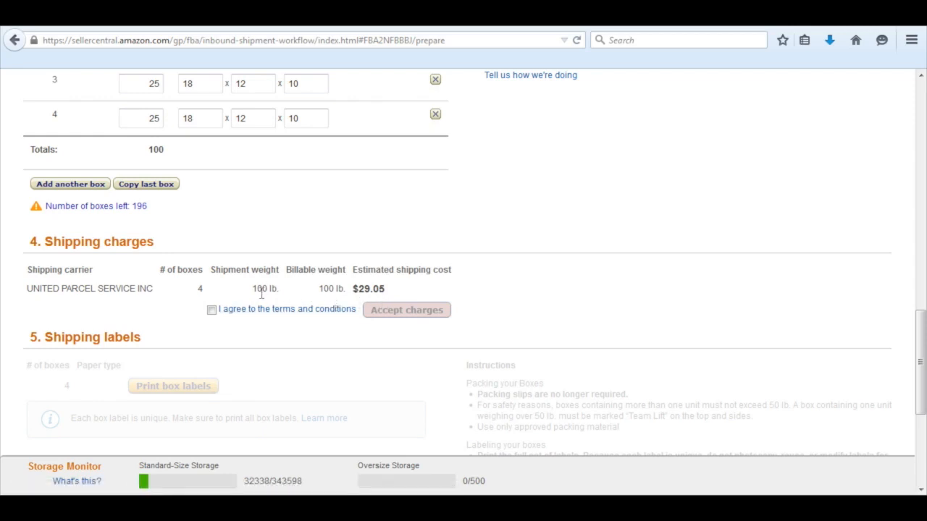
{"action": "scroll", "coordinate": [259, 288], "scroll_direction": "down", "scroll_amount": 2}
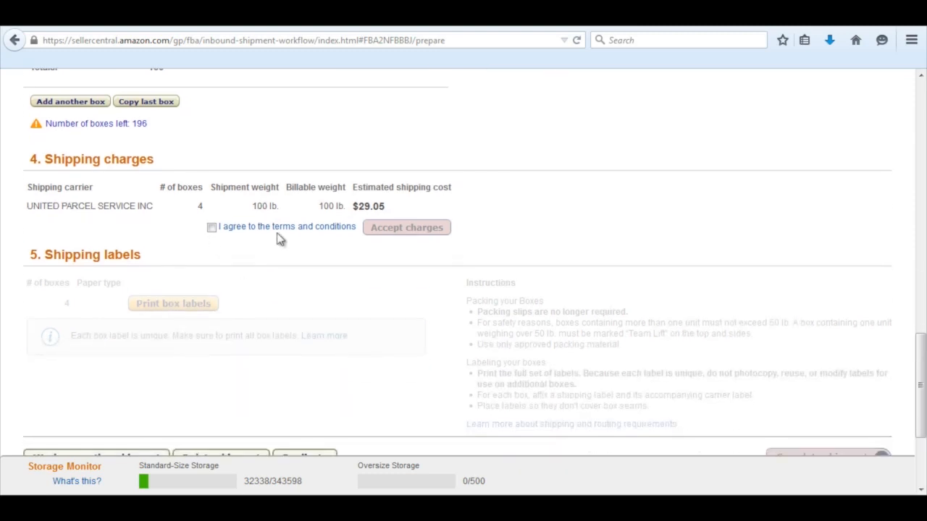
{"action": "left_click", "coordinate": [211, 228]}
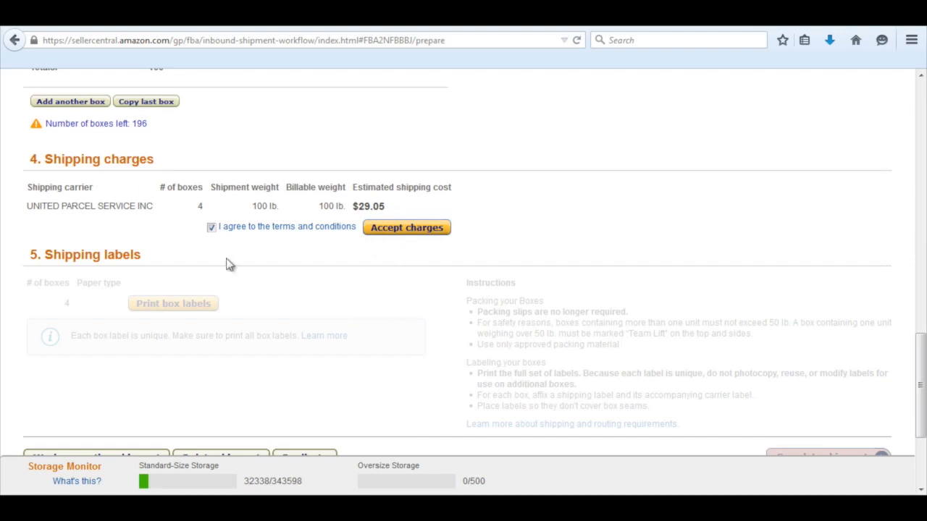
Complete the shipment and go to its tracking summary.
{"action": "scroll", "coordinate": [268, 296], "scroll_direction": "down", "scroll_amount": 2}
{"action": "scroll", "coordinate": [380, 331], "scroll_direction": "down", "scroll_amount": 2}
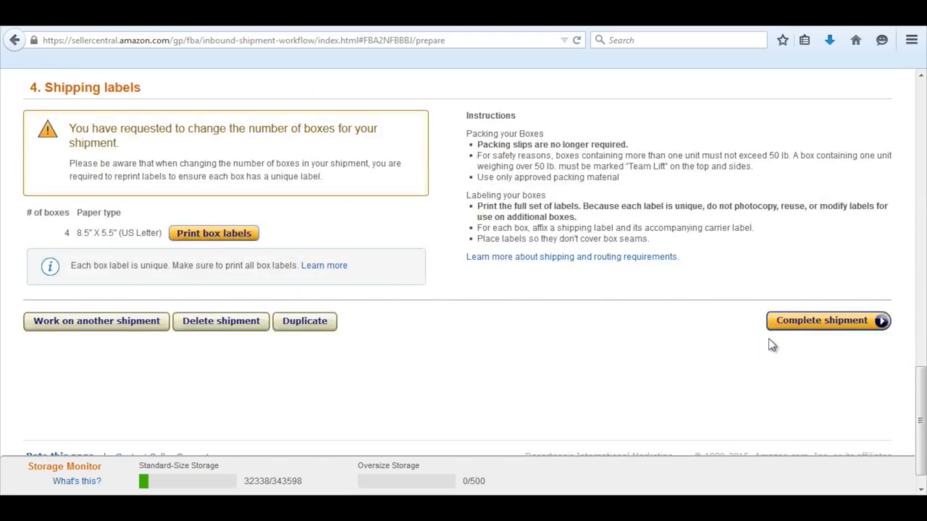
{"action": "left_click", "coordinate": [830, 322]}
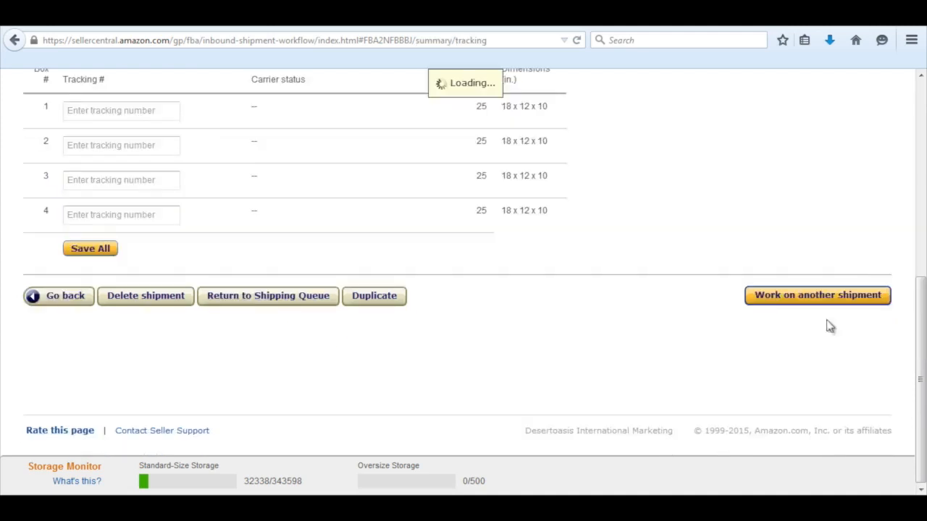
Review the box tracking fields on the summary, and check the status of the Shower Mirrors shipment in the FBA shipping queue.
{"action": "scroll", "coordinate": [447, 366], "scroll_direction": "up", "scroll_amount": 2}
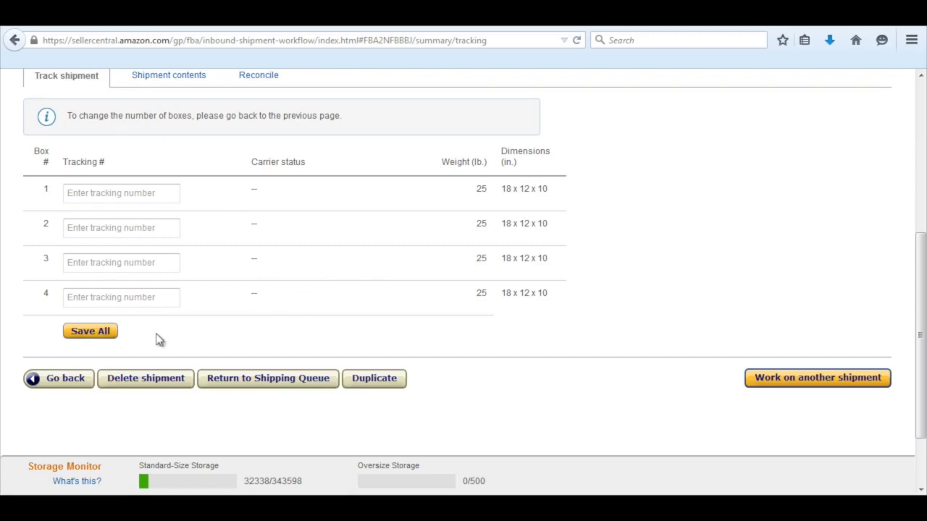
{"action": "scroll", "coordinate": [280, 312], "scroll_direction": "up", "scroll_amount": 5}
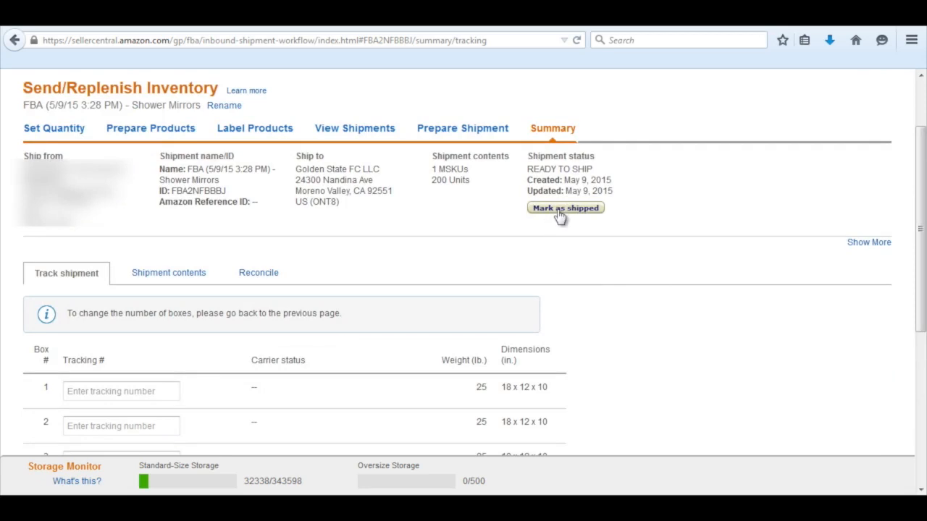
{"action": "scroll", "coordinate": [87, 147], "scroll_direction": "up", "scroll_amount": 2}
{"action": "mouse_move", "coordinate": [48, 114]}
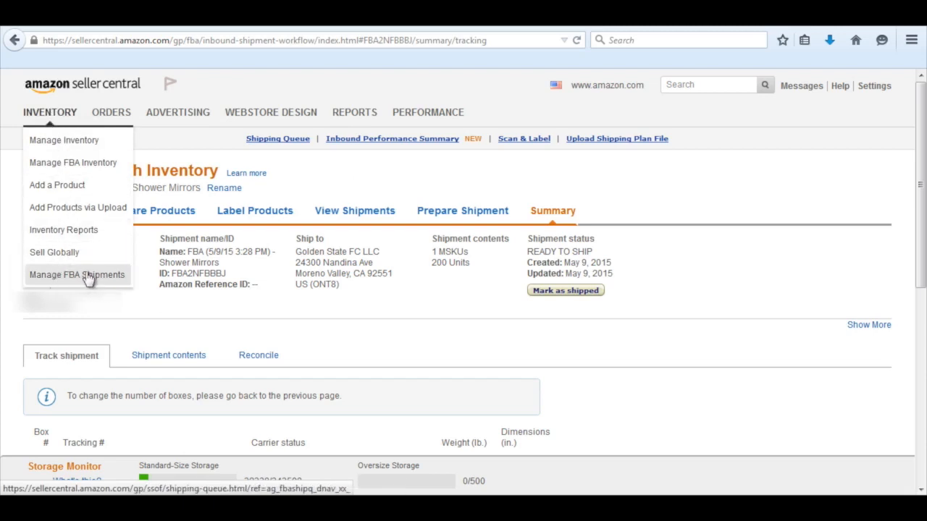
{"action": "left_click", "coordinate": [87, 281]}
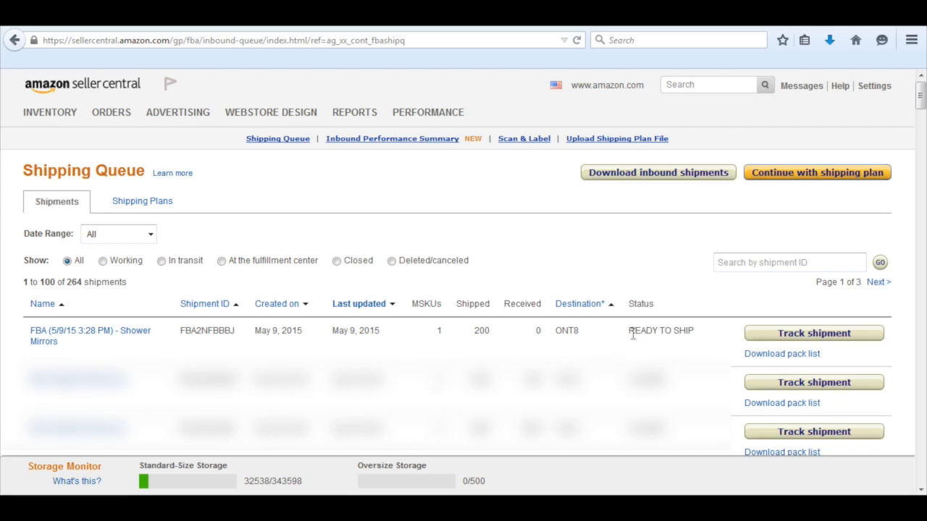
{"action": "left_click_drag", "start_coordinate": [629, 331], "coordinate": [699, 335]}
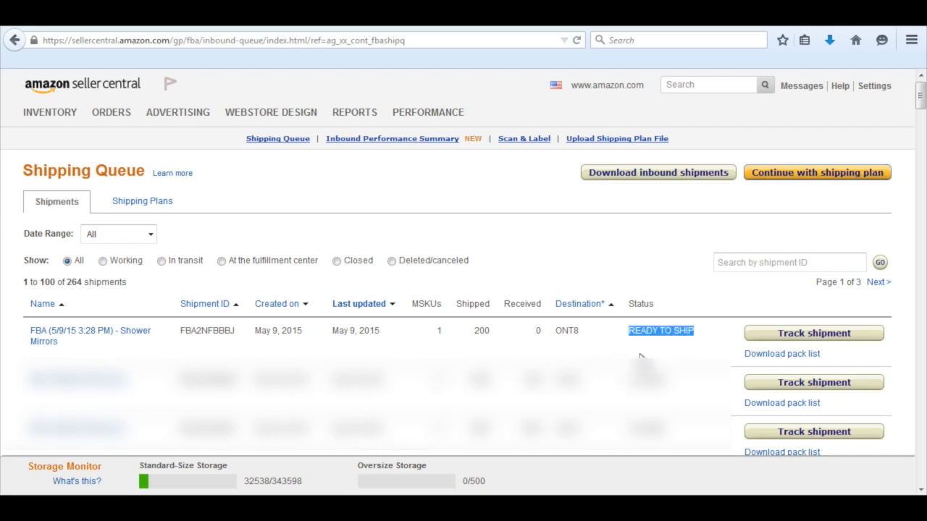
{"action": "left_click", "coordinate": [641, 348]}
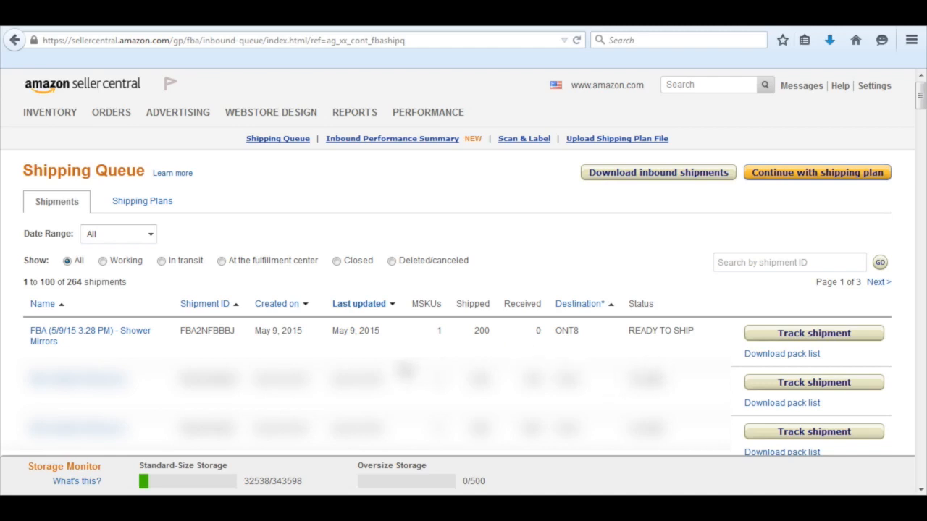
Show the available inventory management pages.
{"action": "mouse_move", "coordinate": [47, 114]}
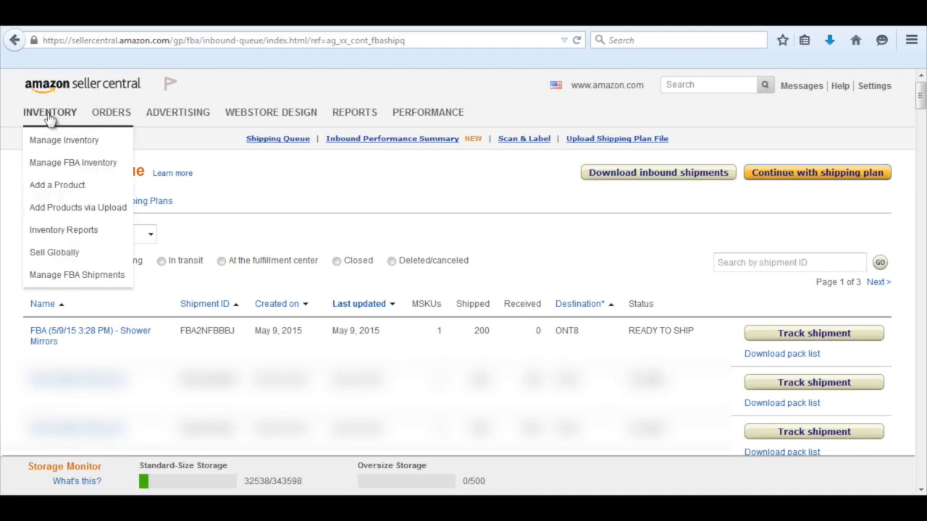